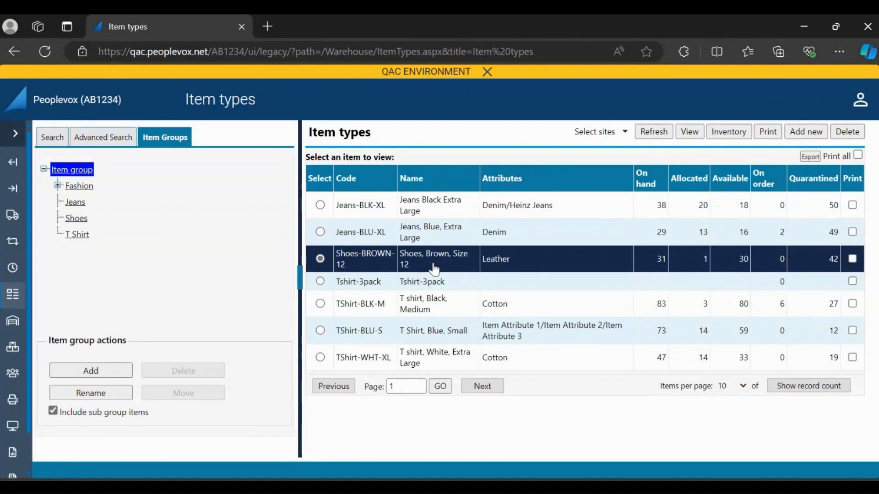
Step: View the inventory locations and quantities of the Shoes-BROWN-12 item, then close the inventory window
{"action": "left_click", "coordinate": [741, 133]}
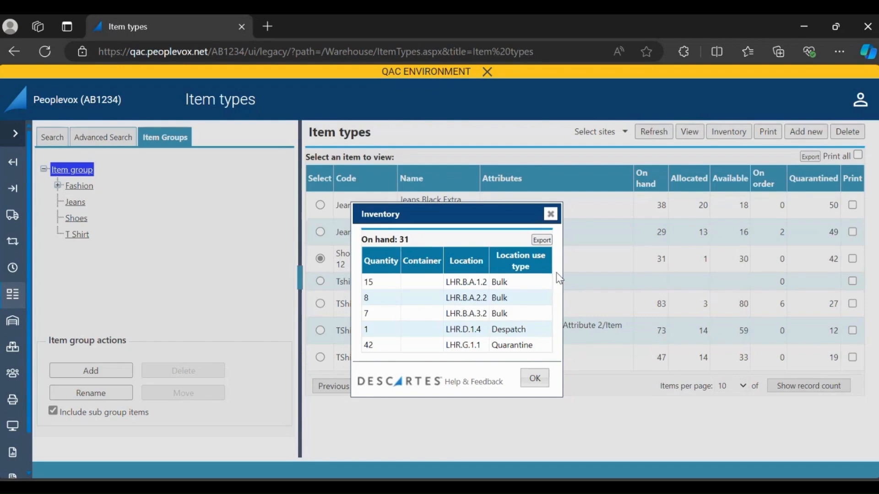
{"action": "left_click", "coordinate": [550, 214]}
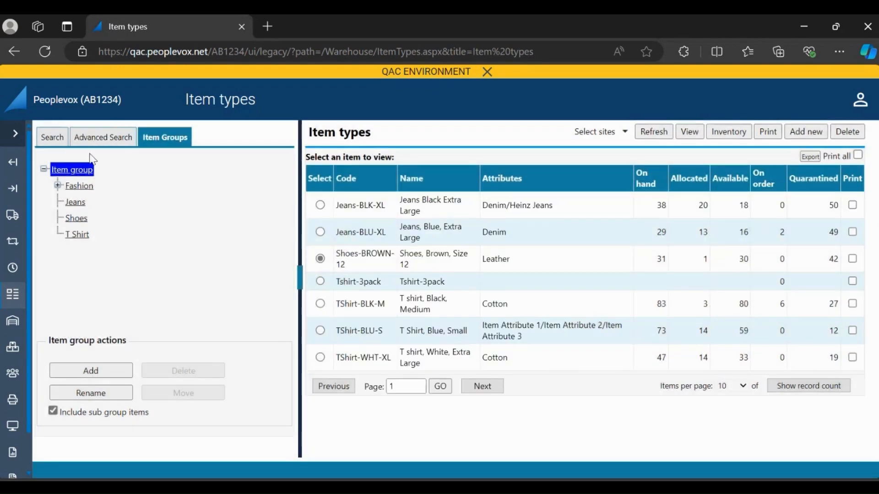
Step: Open the Put away rules (Beta) page in the warehouse setup and collapse the navigation menu
{"action": "left_click", "coordinate": [14, 321]}
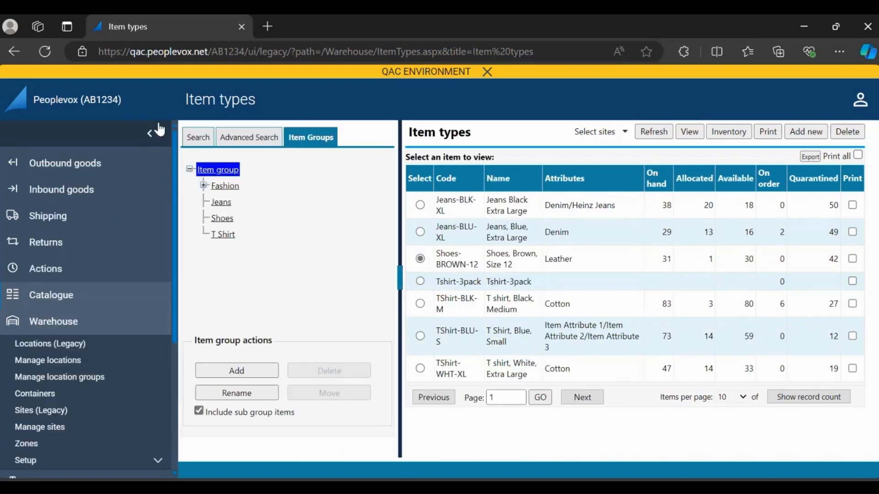
{"action": "left_click", "coordinate": [114, 460]}
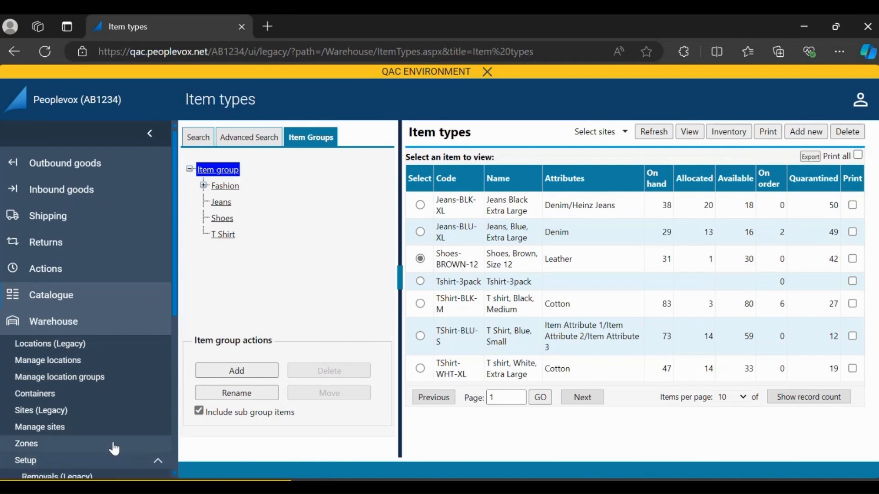
{"action": "scroll", "coordinate": [111, 442], "scroll_direction": "down", "scroll_amount": 2}
{"action": "scroll", "coordinate": [98, 423], "scroll_direction": "down", "scroll_amount": 2}
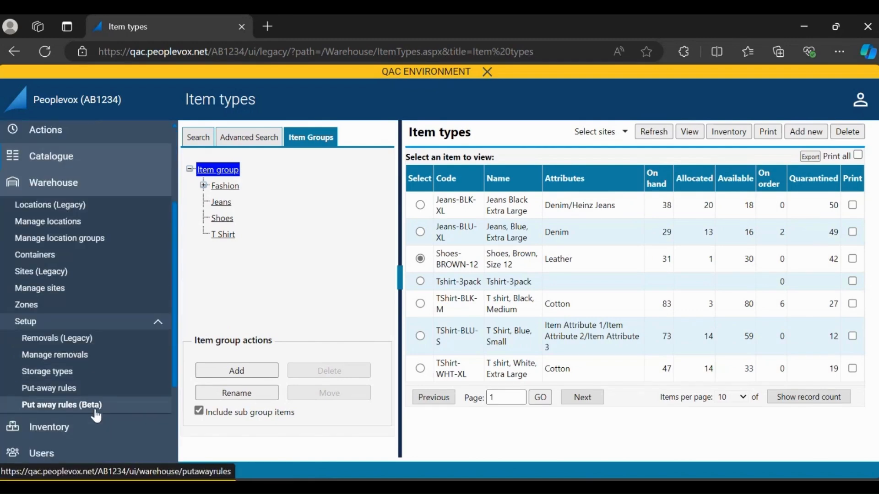
{"action": "left_click", "coordinate": [86, 410]}
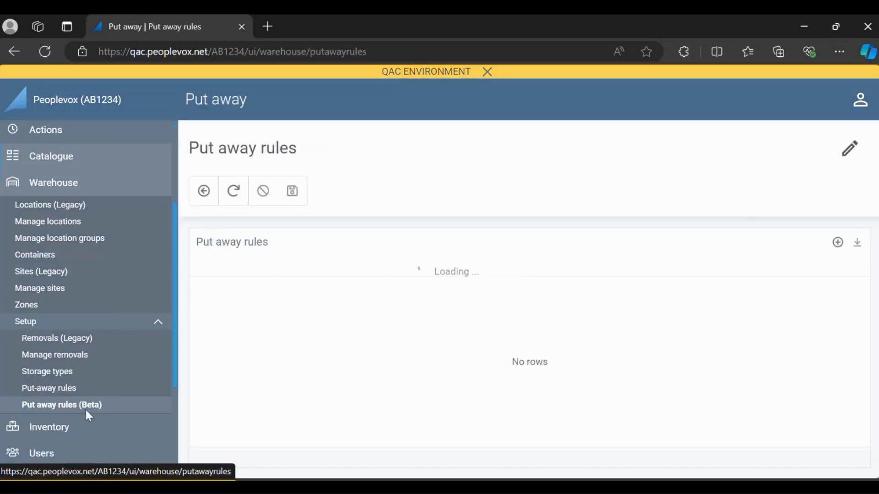
{"action": "scroll", "coordinate": [146, 265], "scroll_direction": "up", "scroll_amount": 3}
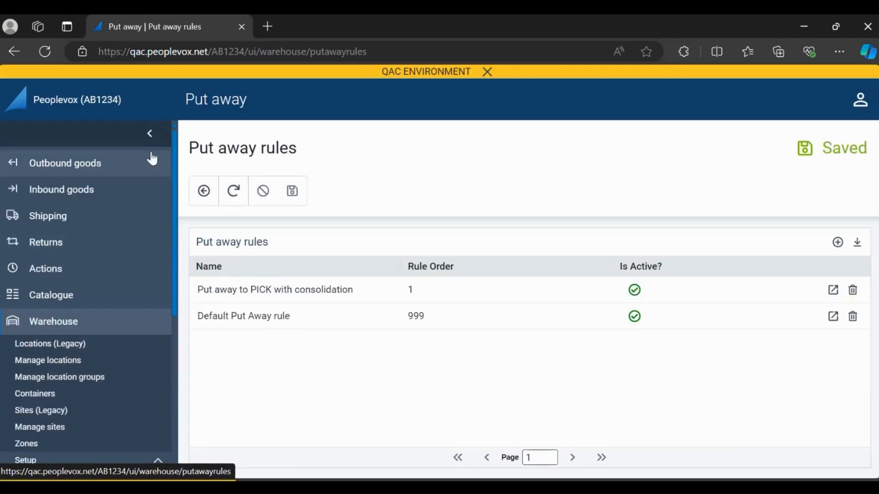
{"action": "left_click", "coordinate": [150, 131]}
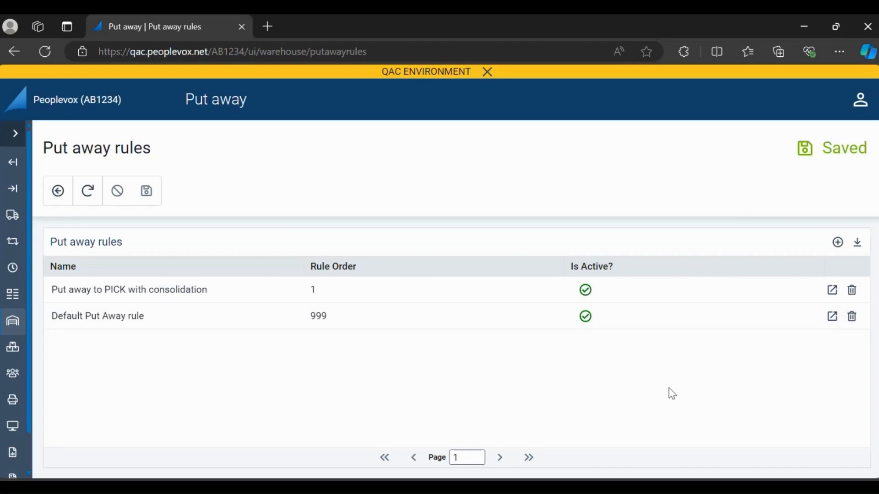
Step: Create a new put away rule named "Shoes"
{"action": "left_click", "coordinate": [839, 243]}
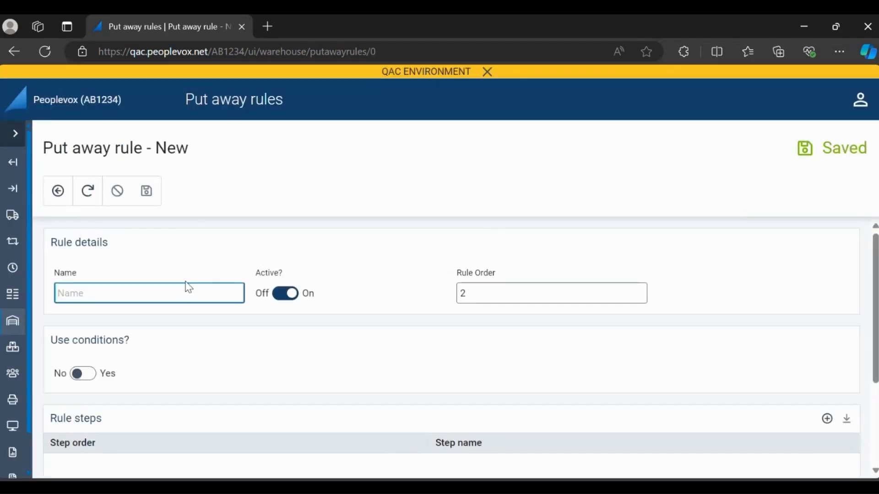
{"action": "type", "text": "Shoes"}
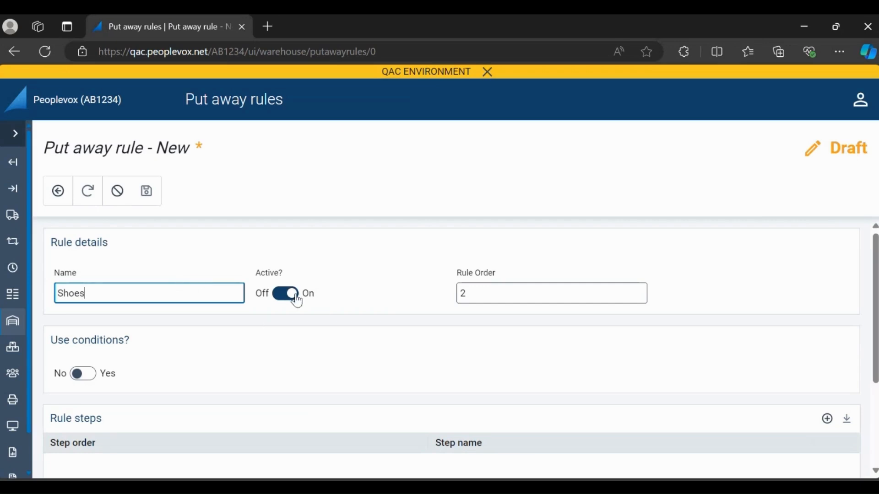
{"action": "scroll", "coordinate": [431, 259], "scroll_direction": "down", "scroll_amount": 2}
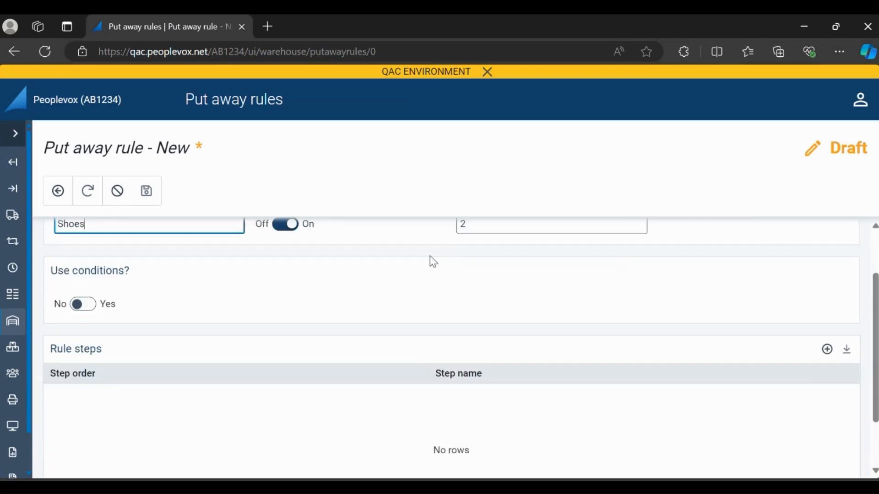
{"action": "scroll", "coordinate": [492, 277], "scroll_direction": "up", "scroll_amount": 2}
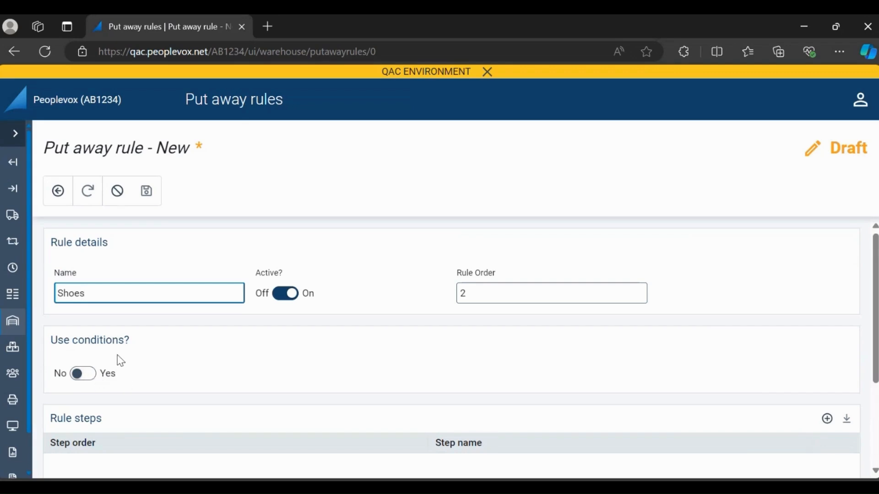
Step: Enable the use of conditions for the Shoes put away rule
{"action": "scroll", "coordinate": [102, 321], "scroll_direction": "down", "scroll_amount": 2}
{"action": "left_click", "coordinate": [83, 307]}
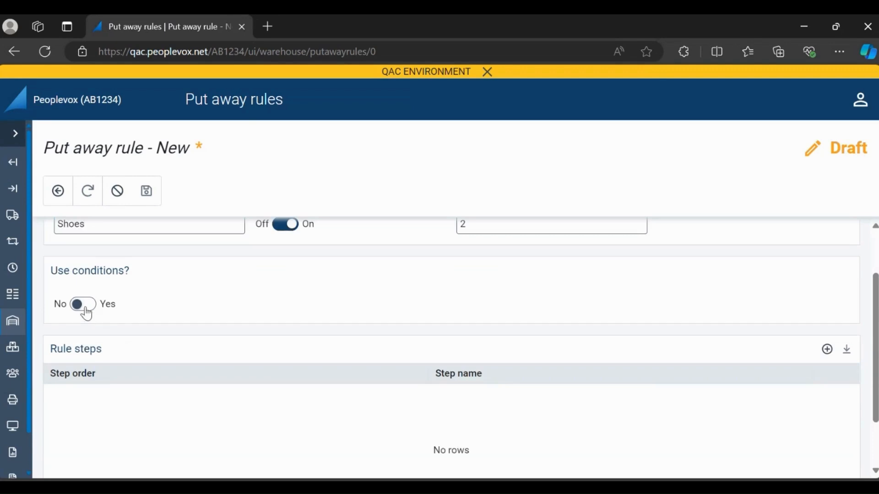
{"action": "scroll", "coordinate": [139, 315], "scroll_direction": "up", "scroll_amount": 2}
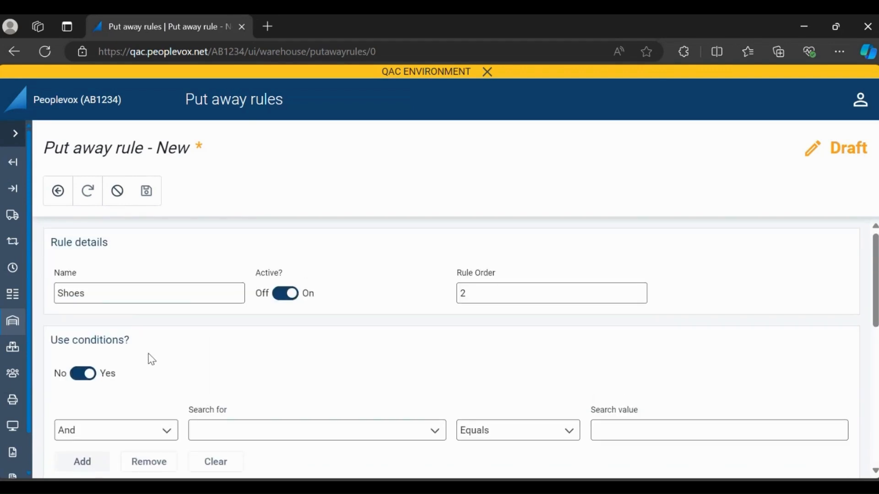
Step: Define an And condition for the rule where Item code starts with "Shoes"
{"action": "scroll", "coordinate": [155, 357], "scroll_direction": "down", "scroll_amount": 2}
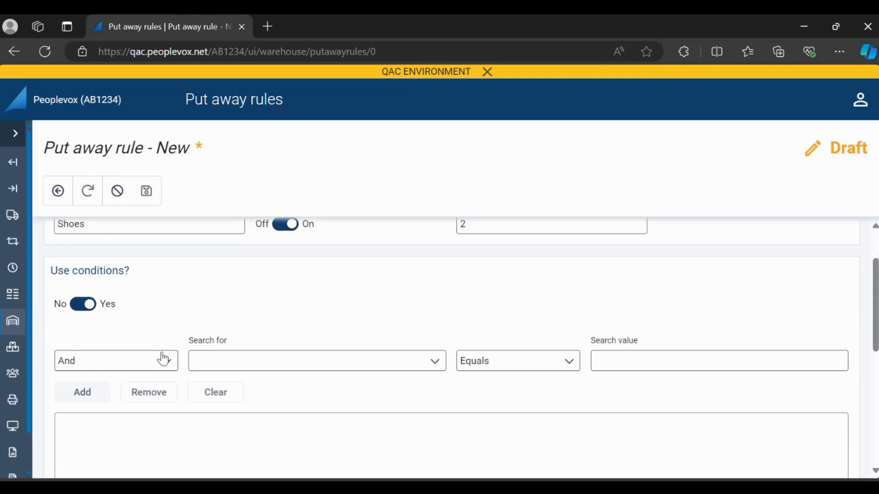
{"action": "left_click", "coordinate": [160, 363]}
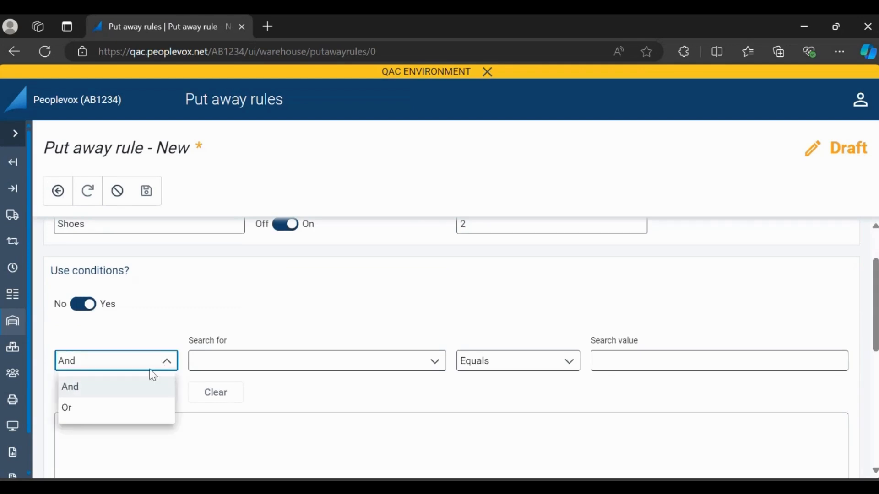
{"action": "left_click", "coordinate": [205, 362]}
{"action": "left_click", "coordinate": [210, 362]}
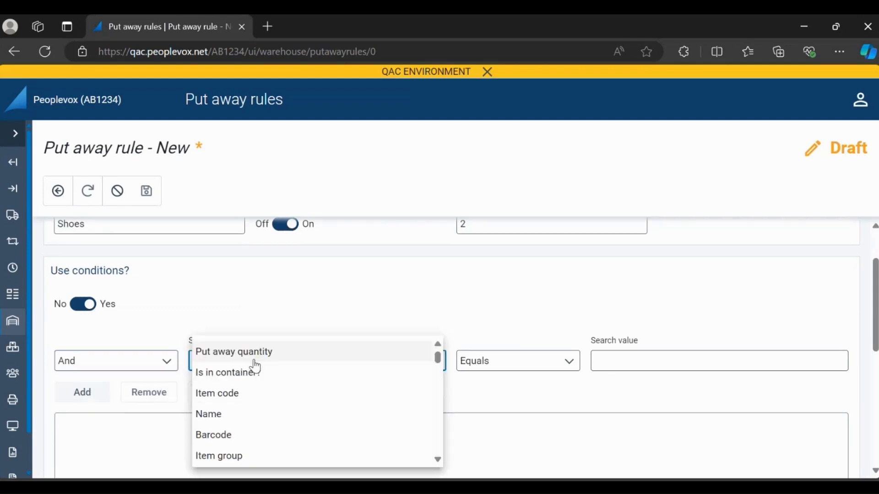
{"action": "left_click", "coordinate": [251, 399]}
{"action": "left_click", "coordinate": [540, 364]}
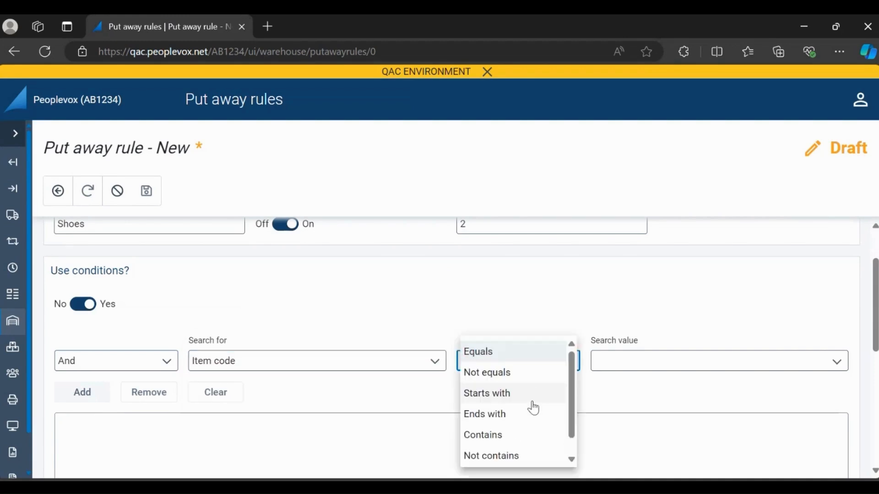
{"action": "left_click", "coordinate": [531, 394]}
{"action": "left_click", "coordinate": [643, 360]}
{"action": "type", "text": "Shoes"}
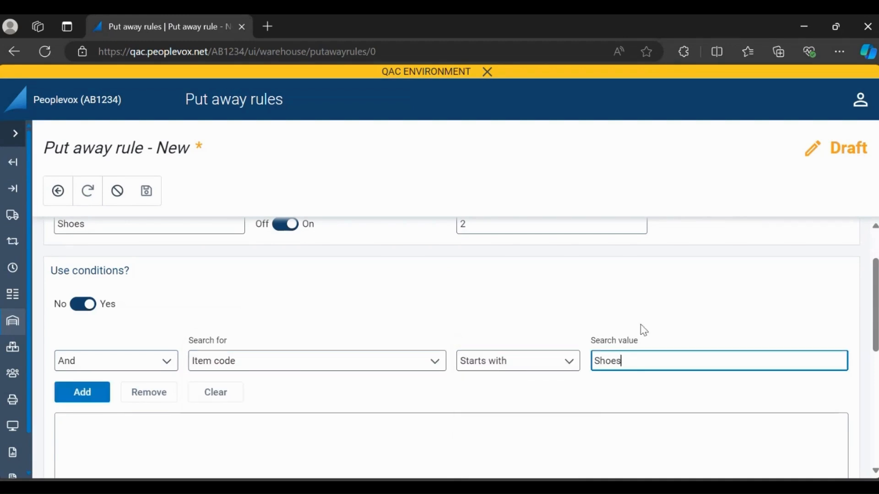
Step: Look through the search fields available for put away rule conditions, from item properties to location and container fields
{"action": "left_click", "coordinate": [405, 365]}
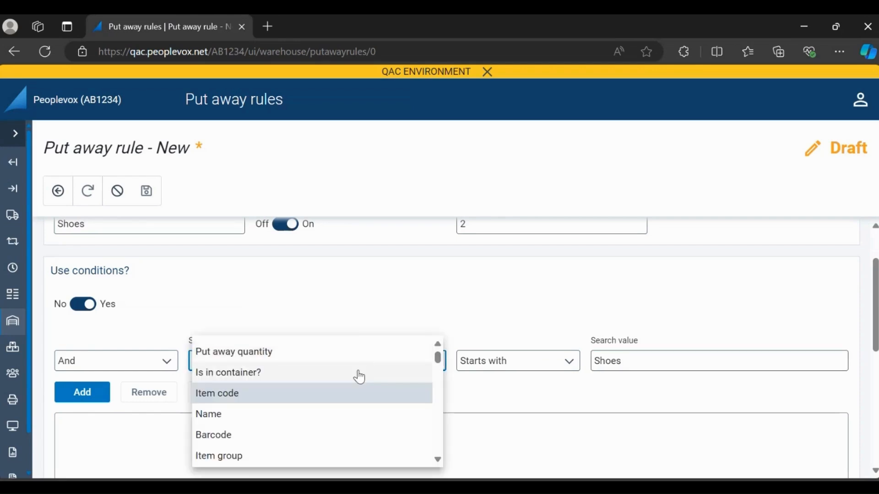
{"action": "scroll", "coordinate": [360, 379], "scroll_direction": "down", "scroll_amount": 2}
{"action": "scroll", "coordinate": [365, 388], "scroll_direction": "down", "scroll_amount": 1}
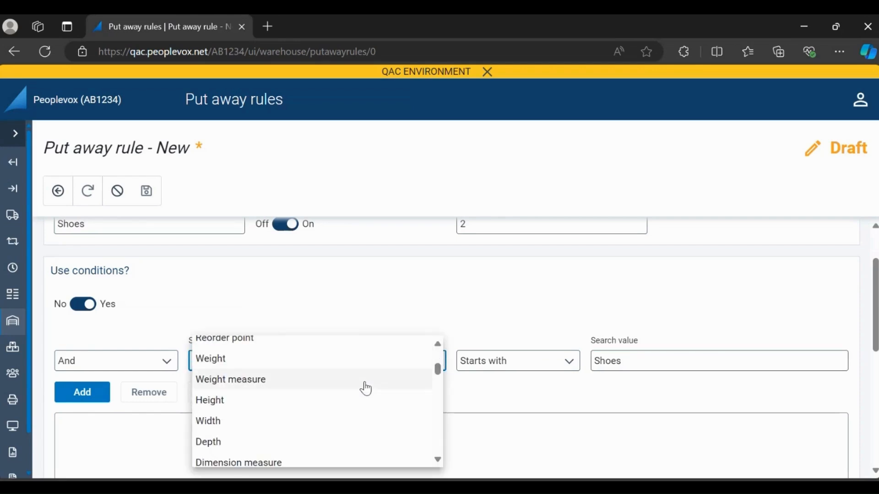
{"action": "scroll", "coordinate": [366, 388], "scroll_direction": "down", "scroll_amount": 3}
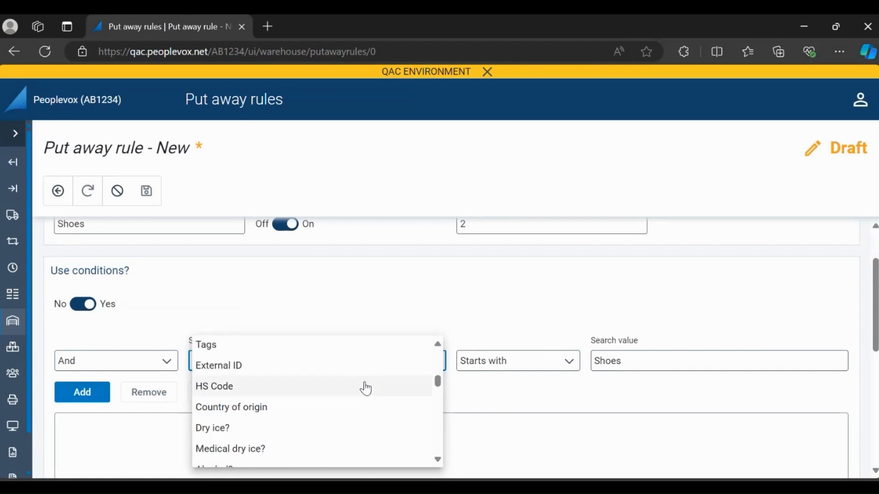
{"action": "scroll", "coordinate": [365, 388], "scroll_direction": "down", "scroll_amount": 3}
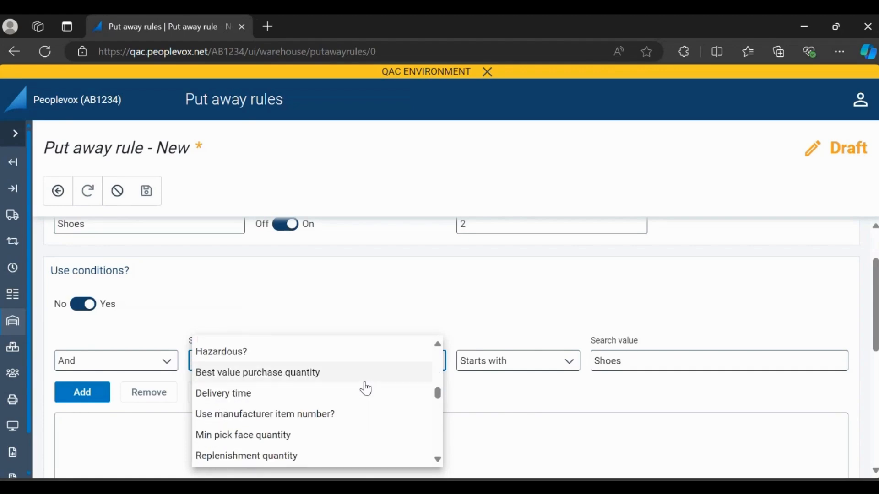
{"action": "scroll", "coordinate": [366, 388], "scroll_direction": "down", "scroll_amount": 1}
{"action": "scroll", "coordinate": [367, 389], "scroll_direction": "down", "scroll_amount": 2}
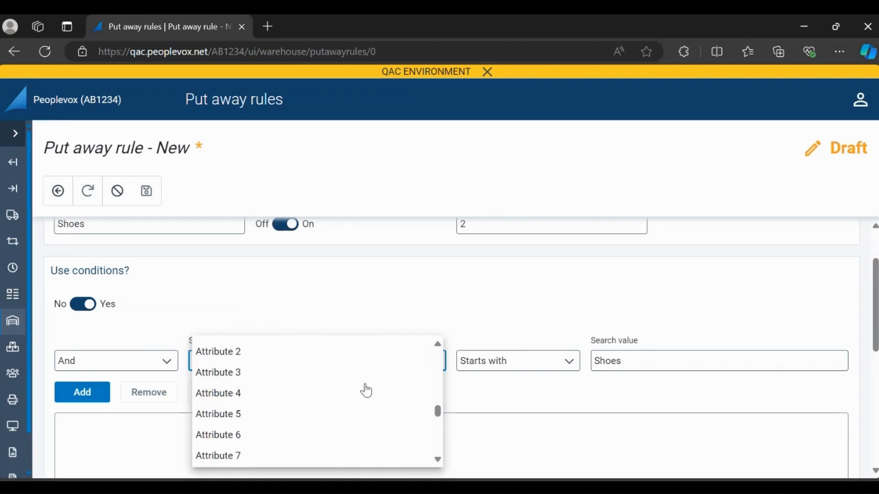
{"action": "scroll", "coordinate": [366, 390], "scroll_direction": "down", "scroll_amount": 5}
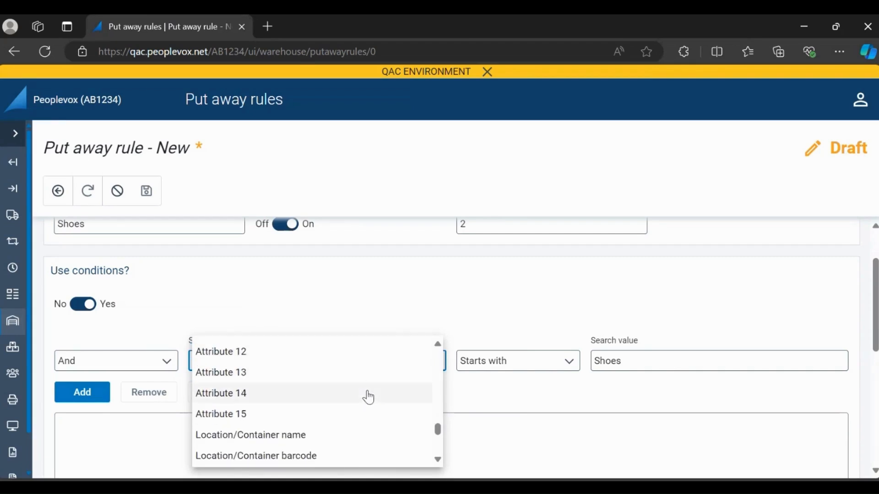
{"action": "scroll", "coordinate": [368, 397], "scroll_direction": "down", "scroll_amount": 5}
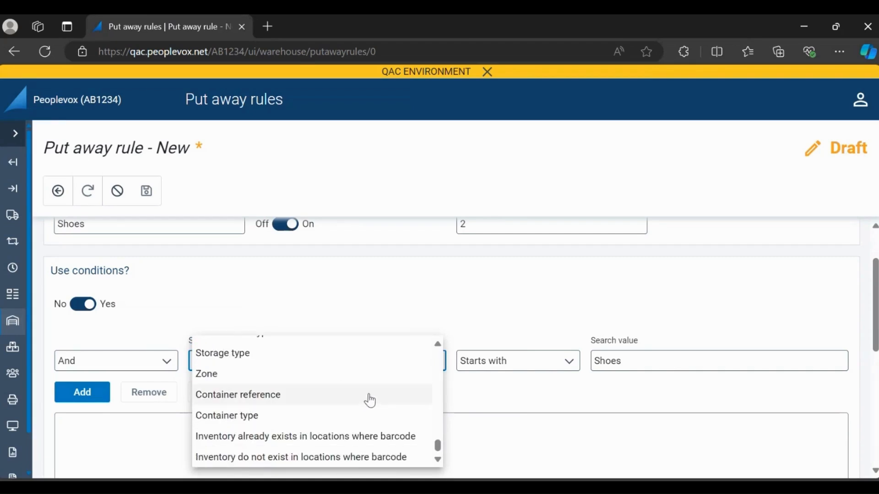
{"action": "left_click", "coordinate": [530, 330]}
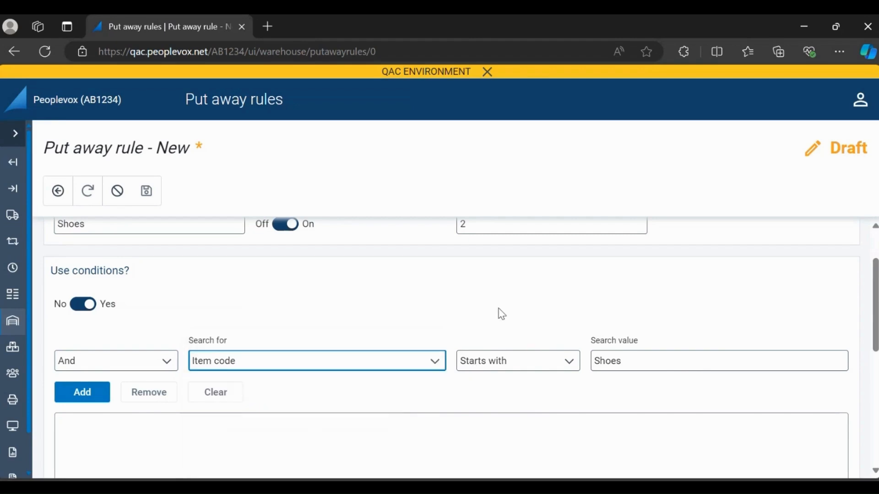
Step: Check the comparison operator and add the item code condition to the rule's condition list
{"action": "left_click", "coordinate": [516, 369]}
{"action": "left_click", "coordinate": [694, 347]}
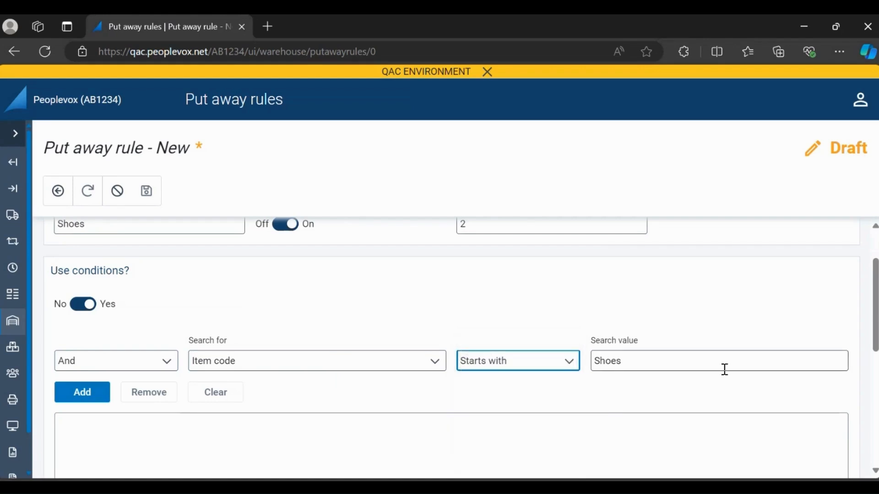
{"action": "scroll", "coordinate": [595, 357], "scroll_direction": "down", "scroll_amount": 2}
{"action": "left_click", "coordinate": [81, 324]}
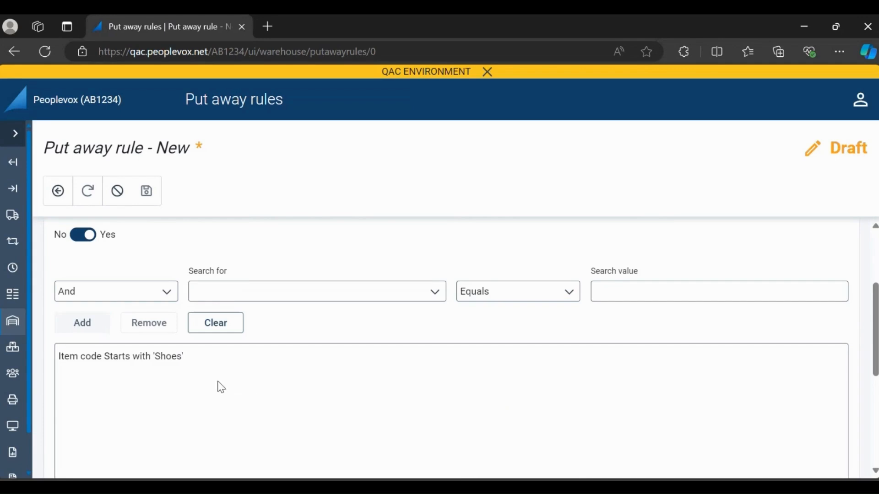
Step: Add a rule step to the Shoes rule and name it "Look for existing locations with Shoes"
{"action": "scroll", "coordinate": [221, 387], "scroll_direction": "up", "scroll_amount": 2}
{"action": "scroll", "coordinate": [225, 386], "scroll_direction": "down", "scroll_amount": 8}
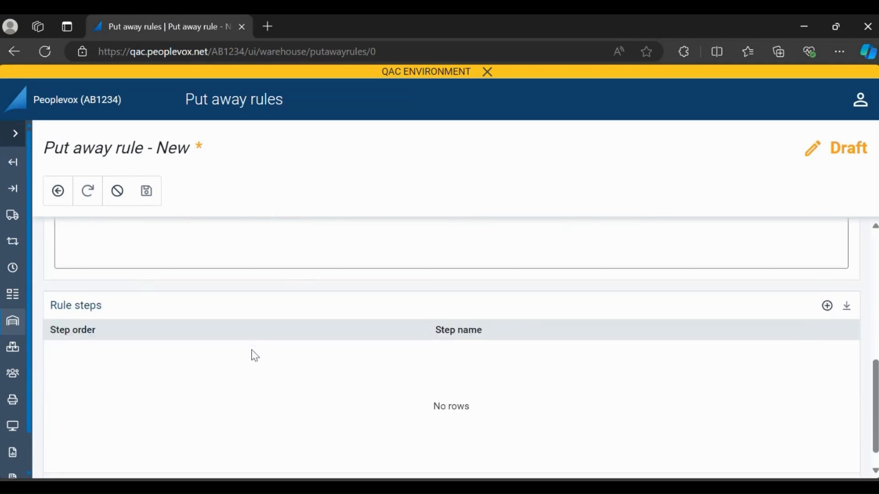
{"action": "scroll", "coordinate": [255, 356], "scroll_direction": "down", "scroll_amount": 1}
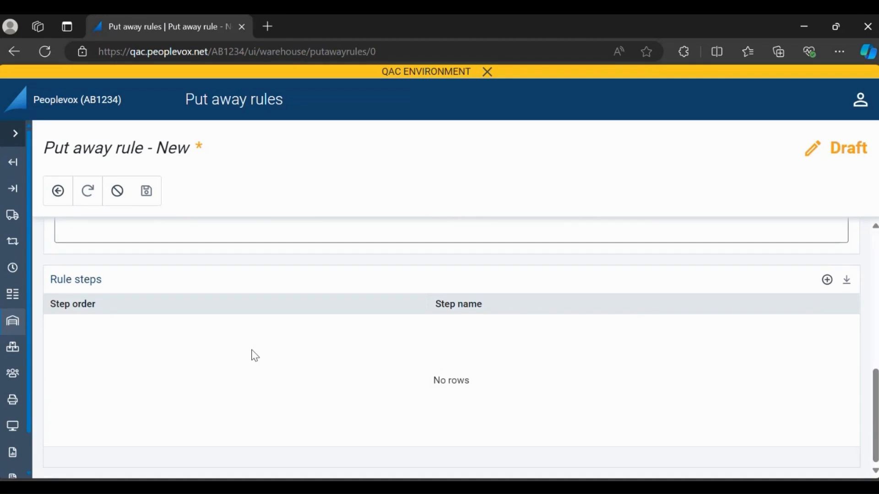
{"action": "left_click", "coordinate": [827, 281]}
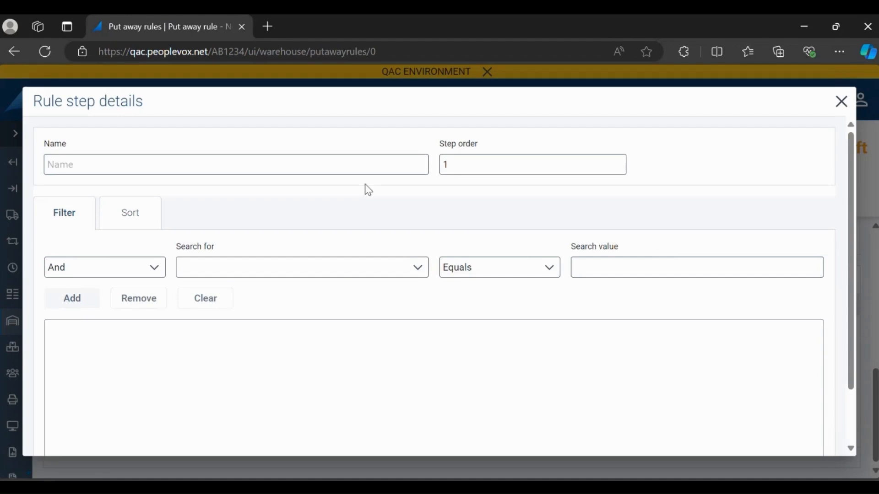
{"action": "left_click", "coordinate": [285, 165]}
{"action": "type", "text": "Look "}
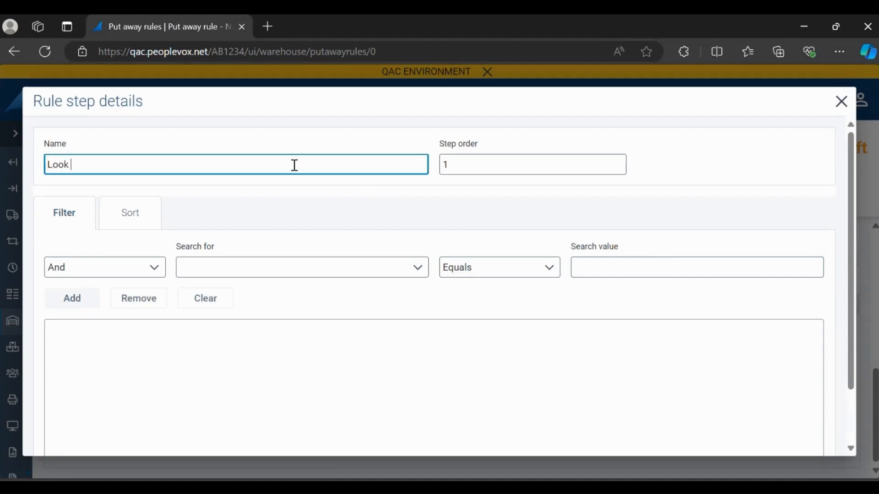
{"action": "type", "text": "for existing locations with Shoes"}
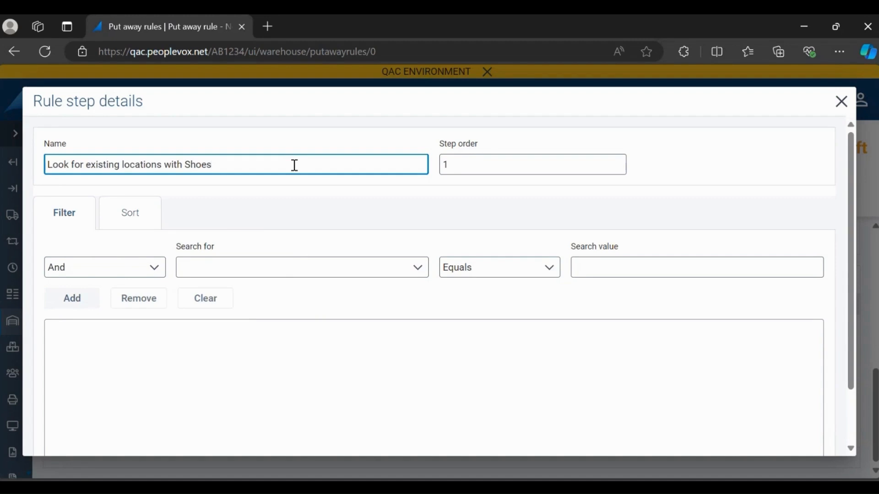
{"action": "left_click", "coordinate": [447, 166]}
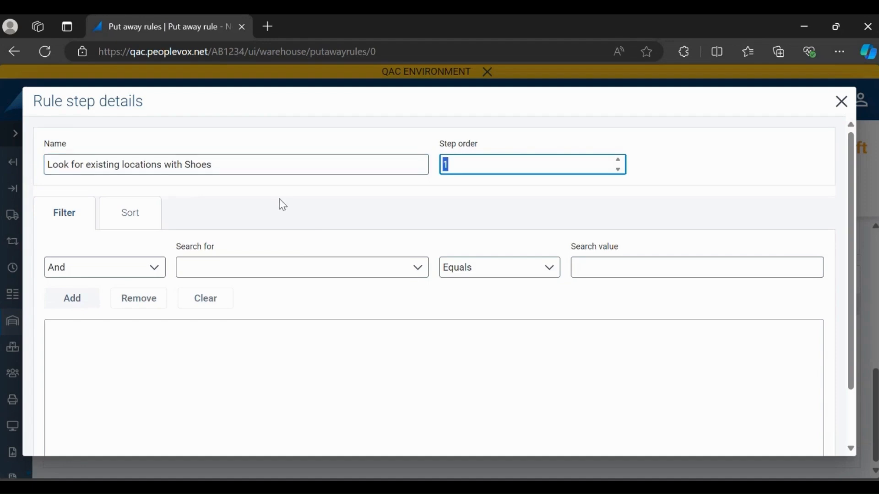
Step: Add the filter condition "Current usage" is True to the rule step for existing shoe locations
{"action": "left_click", "coordinate": [255, 270]}
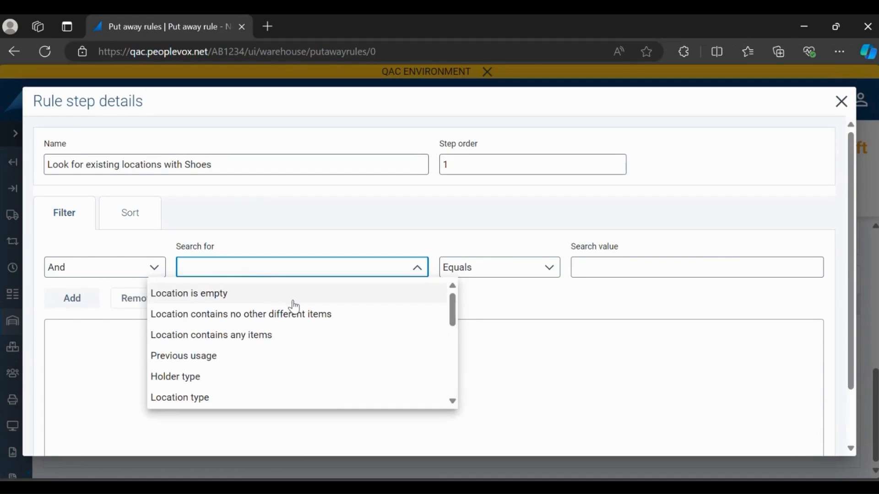
{"action": "mouse_move", "coordinate": [453, 312]}
{"action": "left_mouse_down"}
{"action": "mouse_move", "coordinate": [459, 391]}
{"action": "mouse_move", "coordinate": [464, 309]}
{"action": "left_mouse_up"}
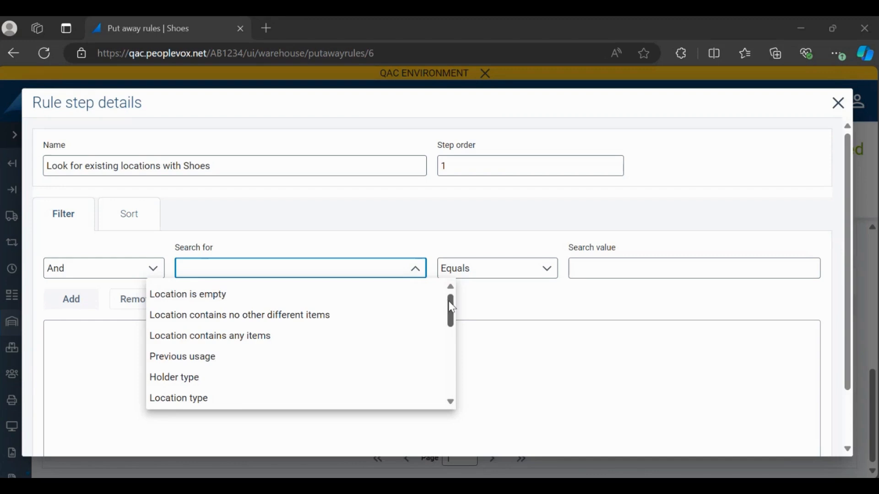
{"action": "left_click_drag", "start_coordinate": [449, 309], "coordinate": [408, 406]}
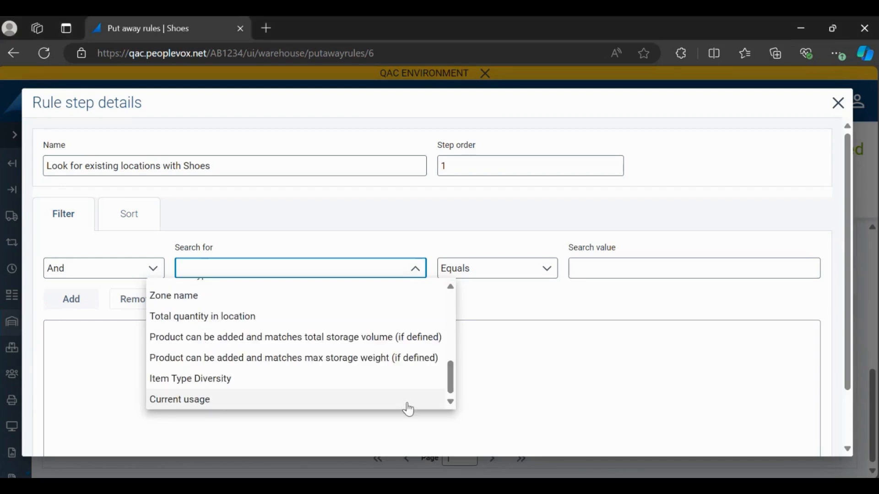
{"action": "left_click", "coordinate": [408, 405]}
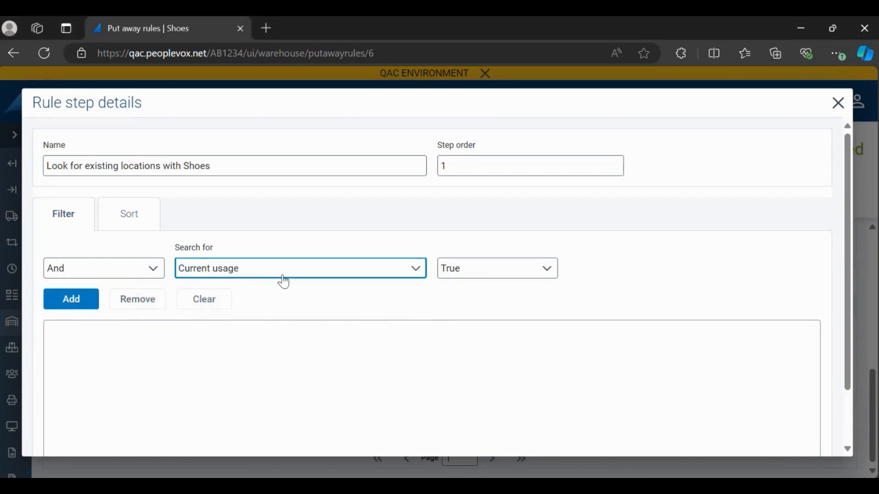
{"action": "left_click", "coordinate": [72, 304]}
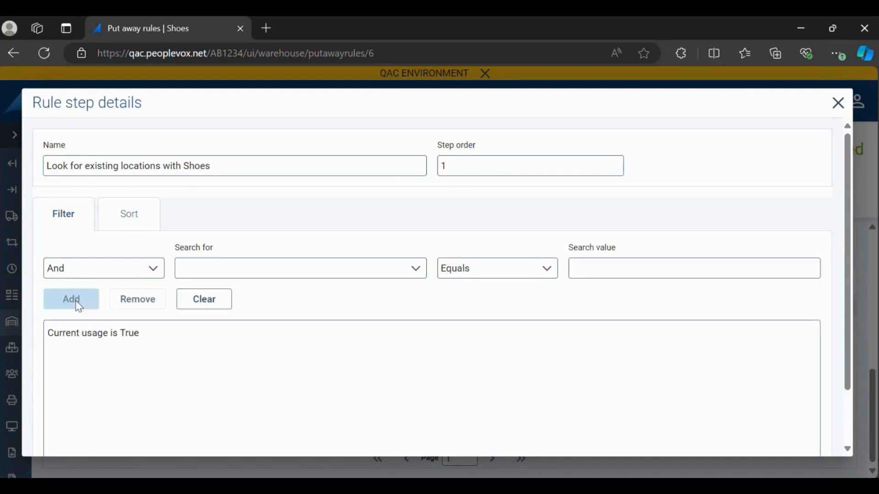
Step: Add an And condition to the step's filter where Location type equals "Pick"
{"action": "left_click", "coordinate": [396, 269]}
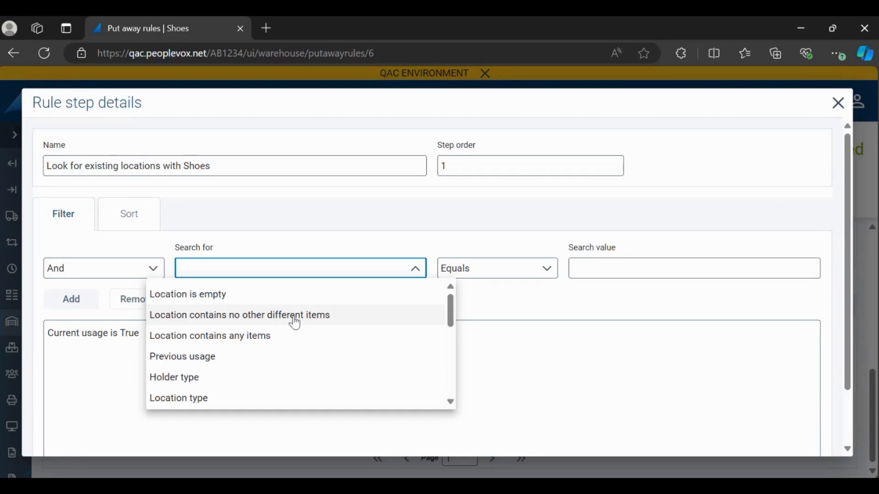
{"action": "left_click", "coordinate": [268, 402]}
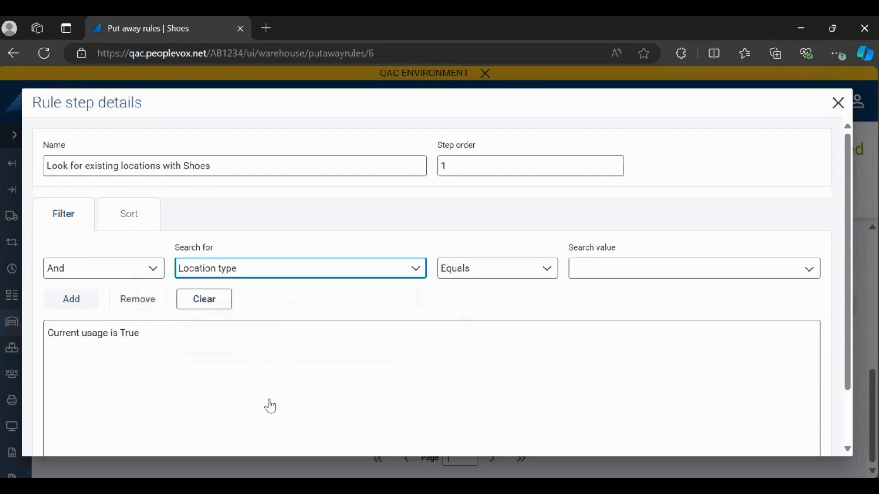
{"action": "left_click", "coordinate": [656, 270]}
{"action": "type", "text": "Pl"}
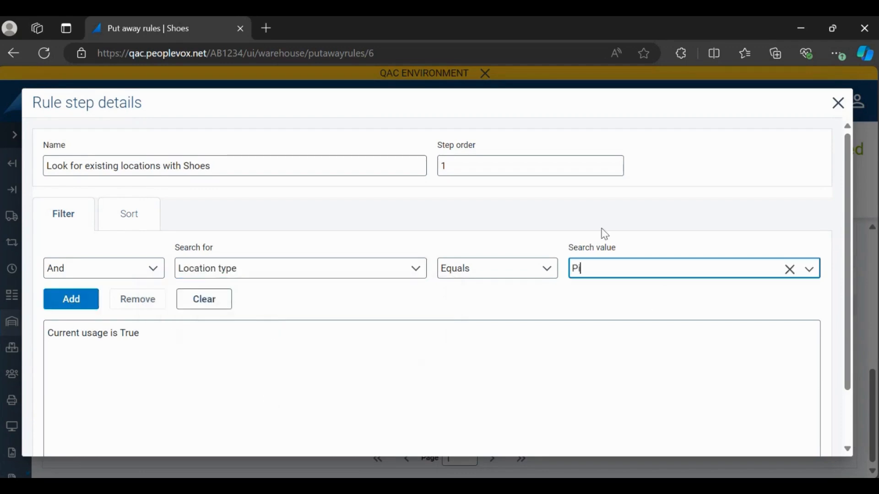
{"action": "type", "text": "ck"}
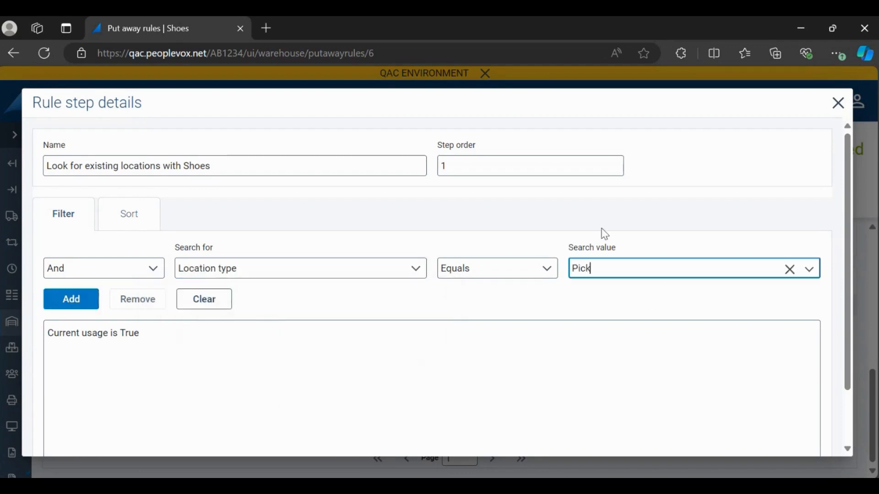
{"action": "left_click", "coordinate": [73, 302]}
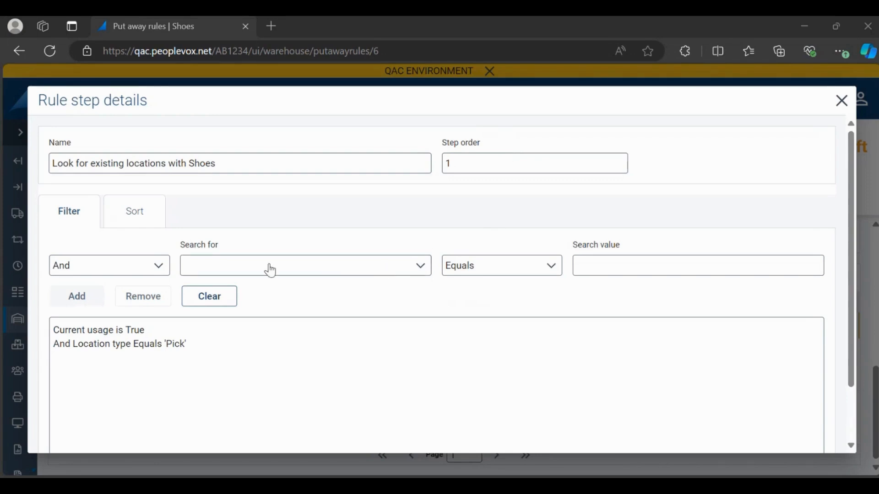
Step: Look through the search fields available for the rule step's filter and choose "Location or container name"
{"action": "left_click", "coordinate": [414, 270]}
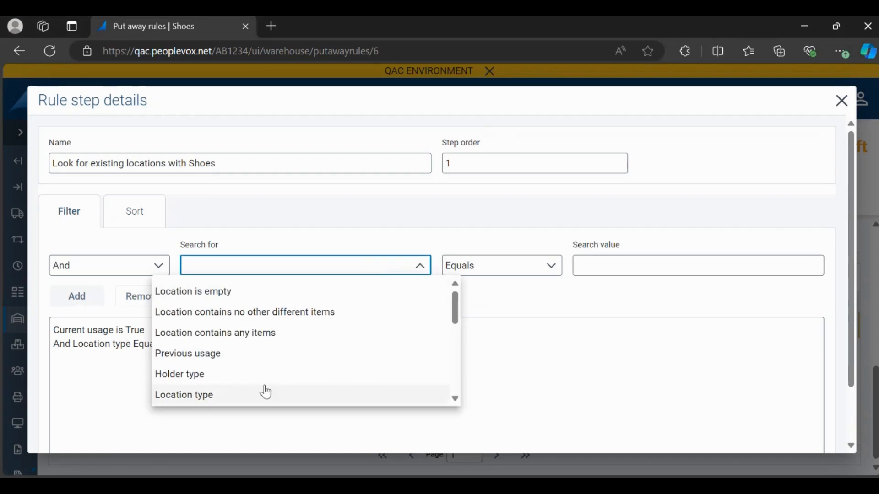
{"action": "scroll", "coordinate": [265, 393], "scroll_direction": "down", "scroll_amount": 1}
{"action": "scroll", "coordinate": [264, 390], "scroll_direction": "down", "scroll_amount": 1}
{"action": "scroll", "coordinate": [263, 388], "scroll_direction": "up", "scroll_amount": 2}
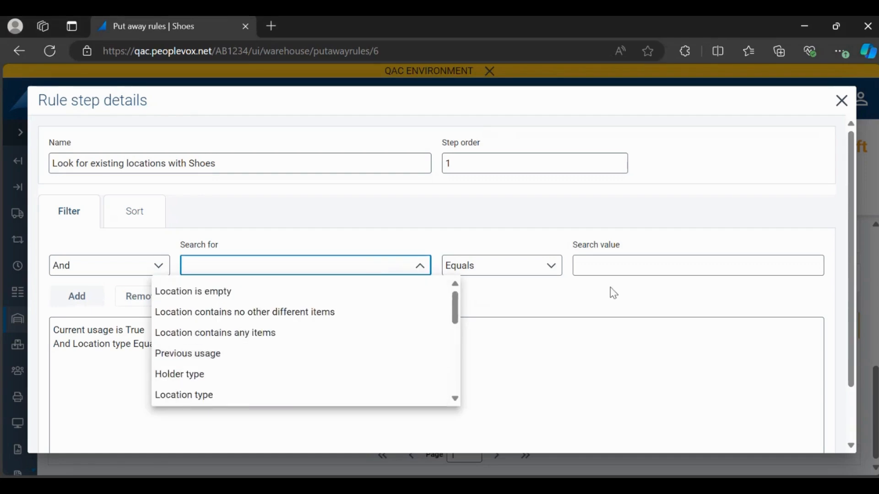
{"action": "left_click", "coordinate": [651, 264]}
{"action": "left_click", "coordinate": [428, 265]}
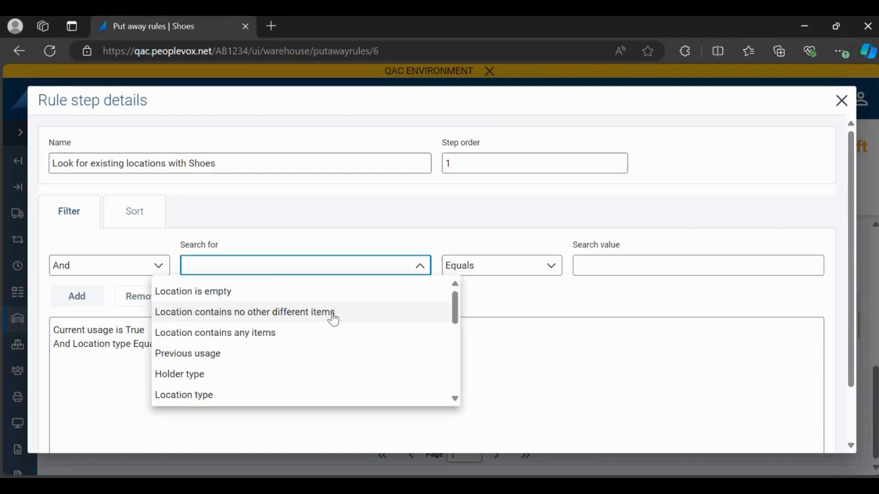
{"action": "scroll", "coordinate": [320, 330], "scroll_direction": "down", "scroll_amount": 1}
{"action": "scroll", "coordinate": [293, 343], "scroll_direction": "down", "scroll_amount": 2}
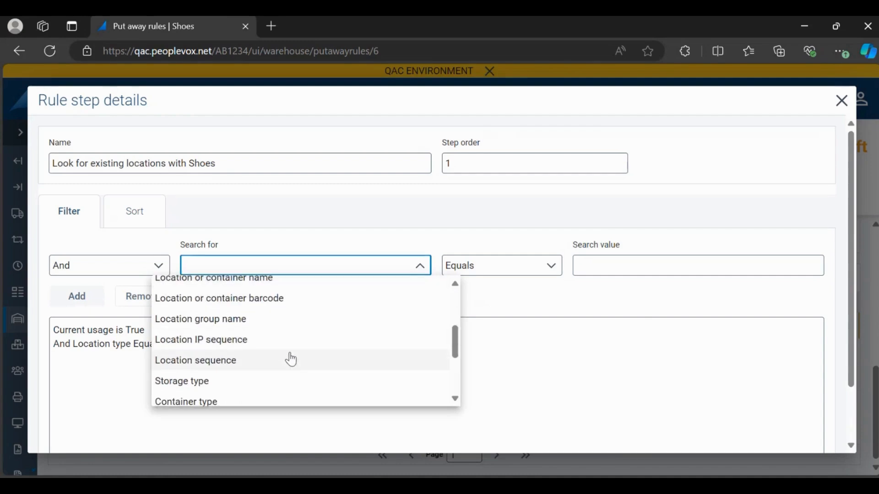
{"action": "scroll", "coordinate": [298, 352], "scroll_direction": "up", "scroll_amount": 2}
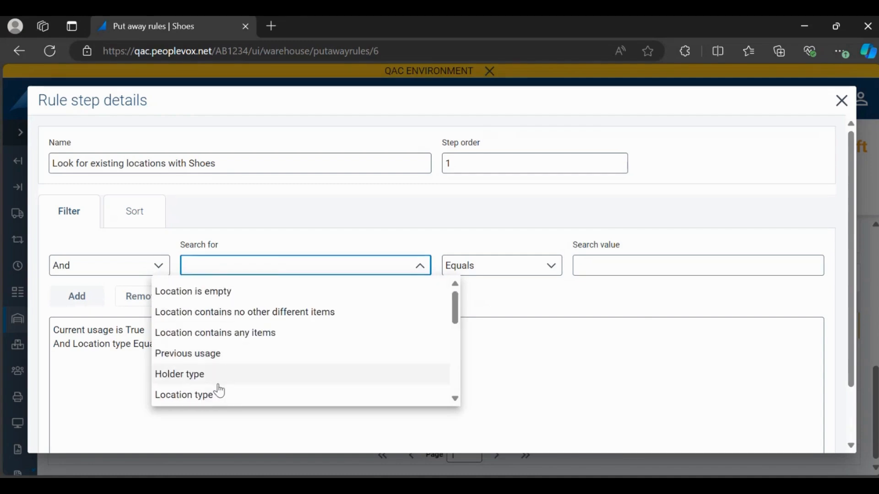
{"action": "scroll", "coordinate": [221, 393], "scroll_direction": "down", "scroll_amount": 1}
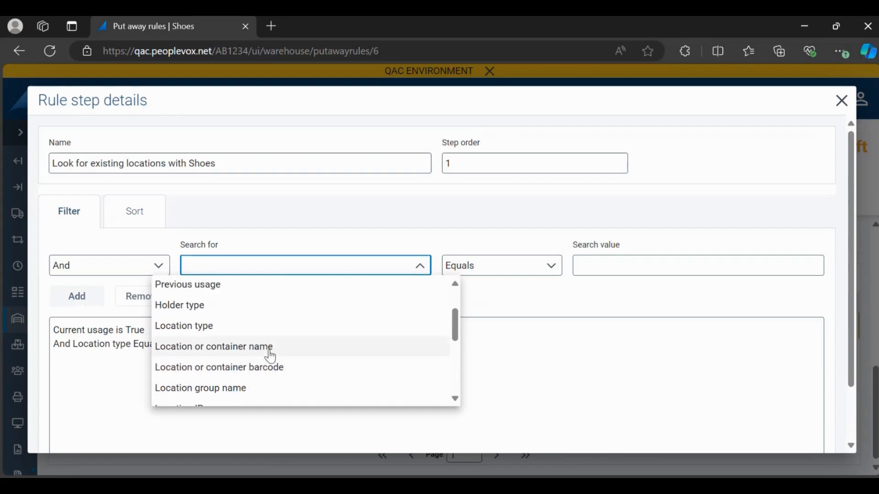
{"action": "left_click", "coordinate": [270, 356]}
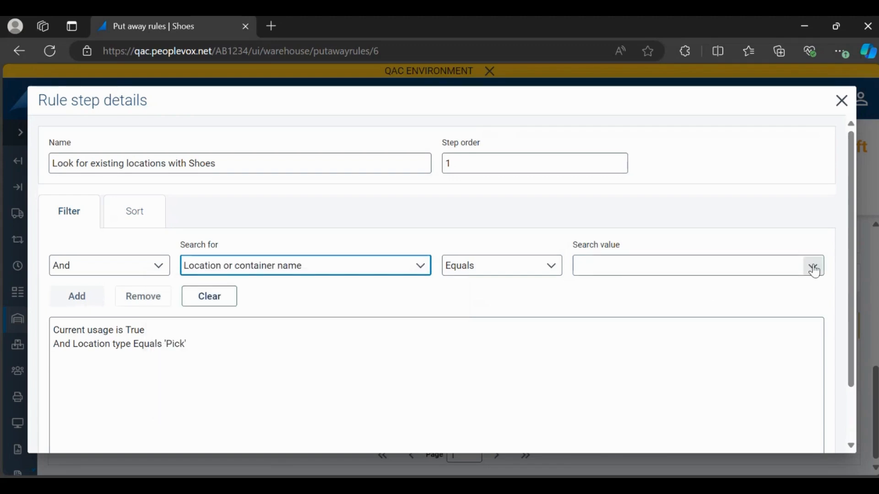
Step: Examine the comparison operators and the search value options offered for the location or container name
{"action": "left_click", "coordinate": [556, 277]}
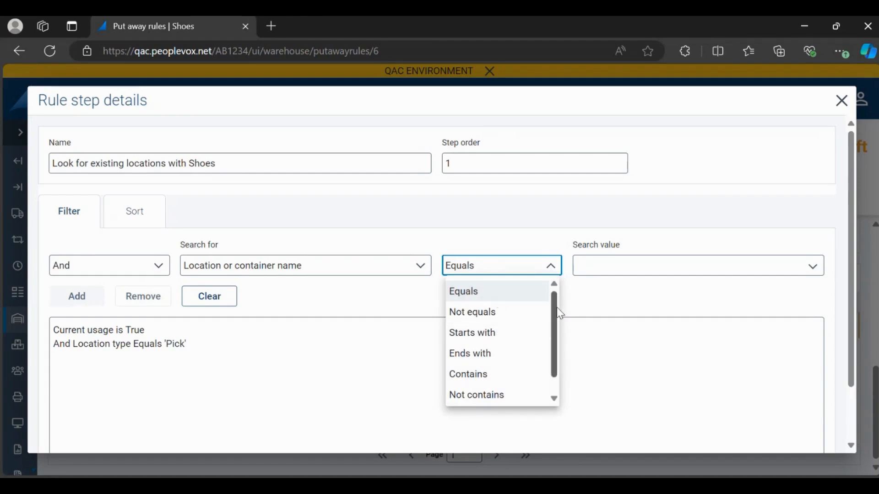
{"action": "scroll", "coordinate": [557, 306], "scroll_direction": "down", "scroll_amount": 1}
{"action": "scroll", "coordinate": [510, 298], "scroll_direction": "up", "scroll_amount": 1}
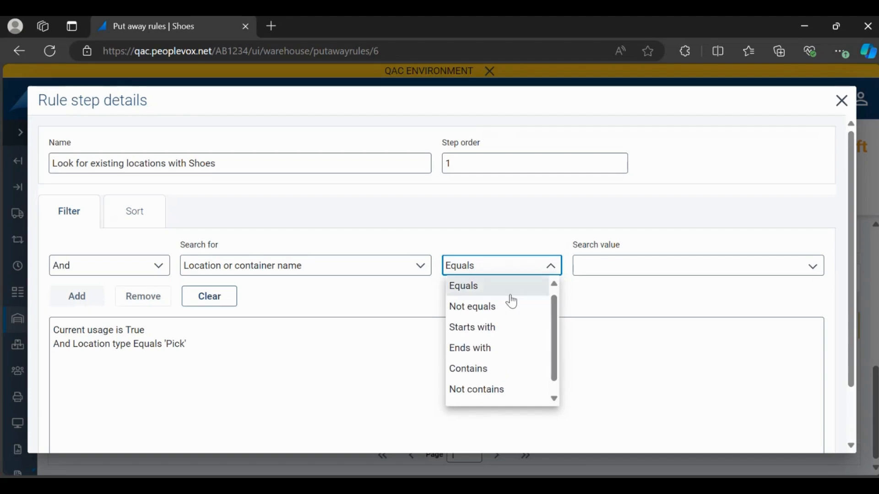
{"action": "scroll", "coordinate": [557, 321], "scroll_direction": "down", "scroll_amount": 1}
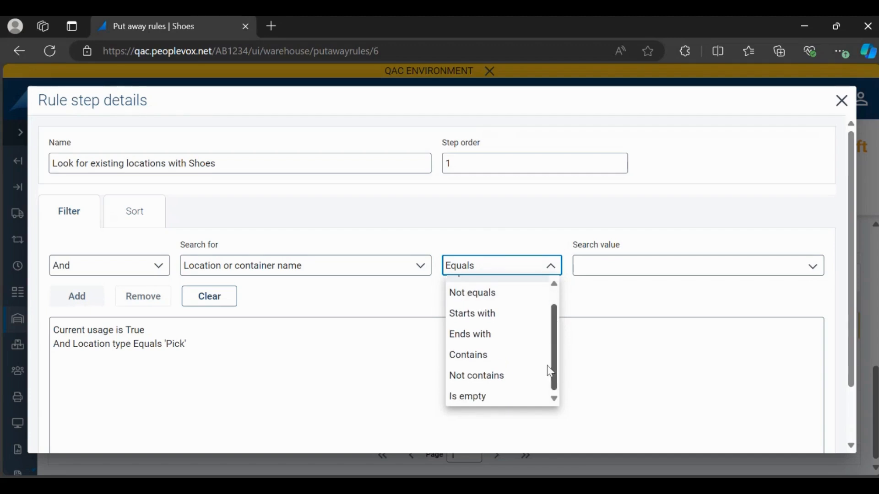
{"action": "scroll", "coordinate": [549, 346], "scroll_direction": "up", "scroll_amount": 1}
{"action": "left_click", "coordinate": [817, 269]}
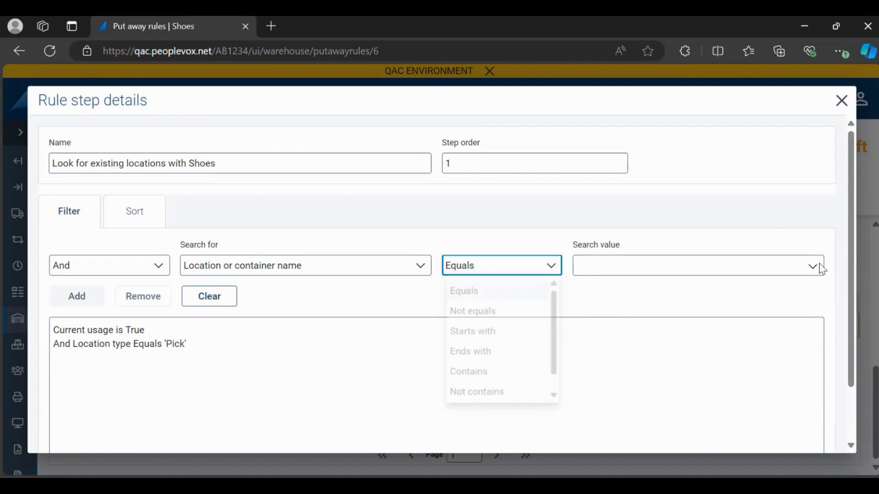
{"action": "left_click", "coordinate": [817, 269]}
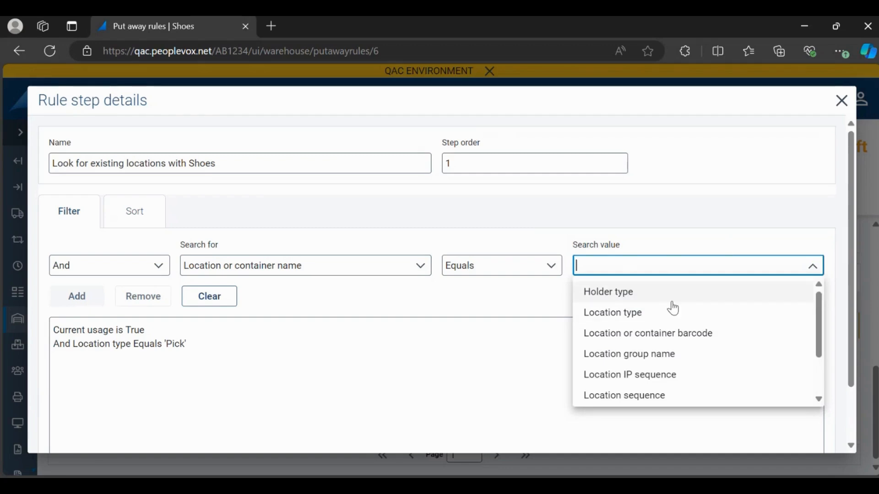
{"action": "scroll", "coordinate": [673, 311], "scroll_direction": "down", "scroll_amount": 2}
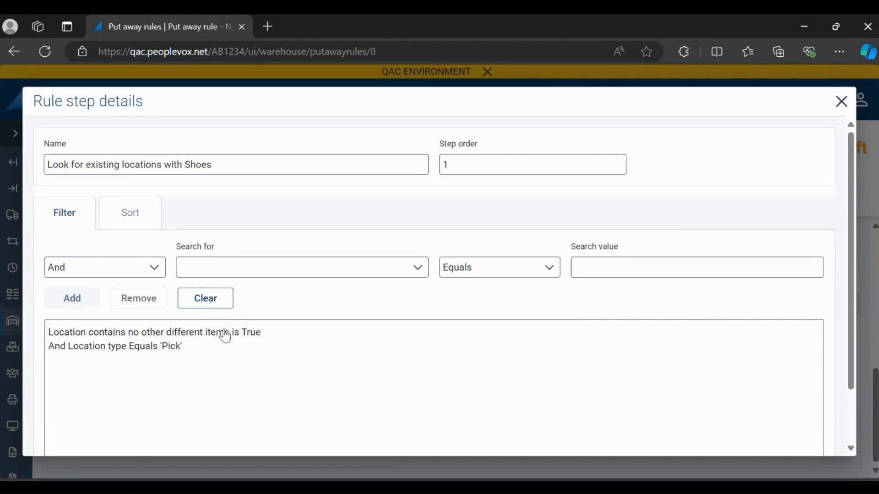
Step: Save the first rule step and add a second one named "Location is empty"
{"action": "scroll", "coordinate": [224, 336], "scroll_direction": "down", "scroll_amount": 2}
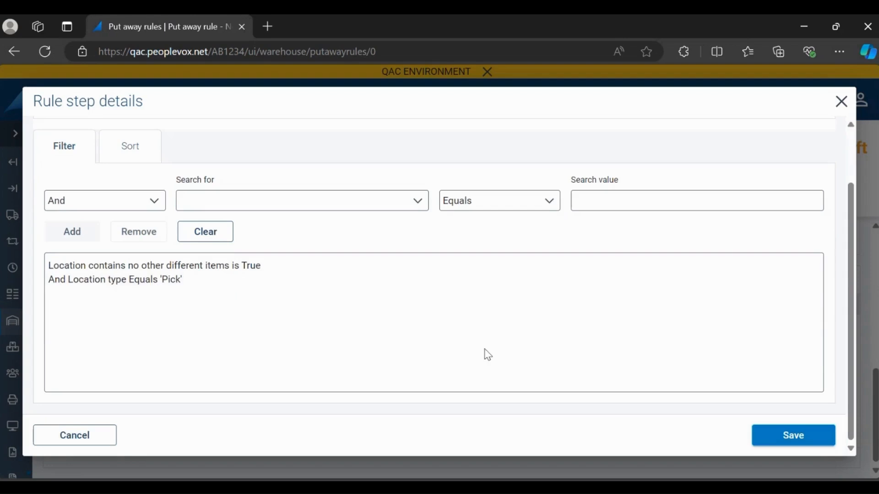
{"action": "left_click", "coordinate": [801, 437]}
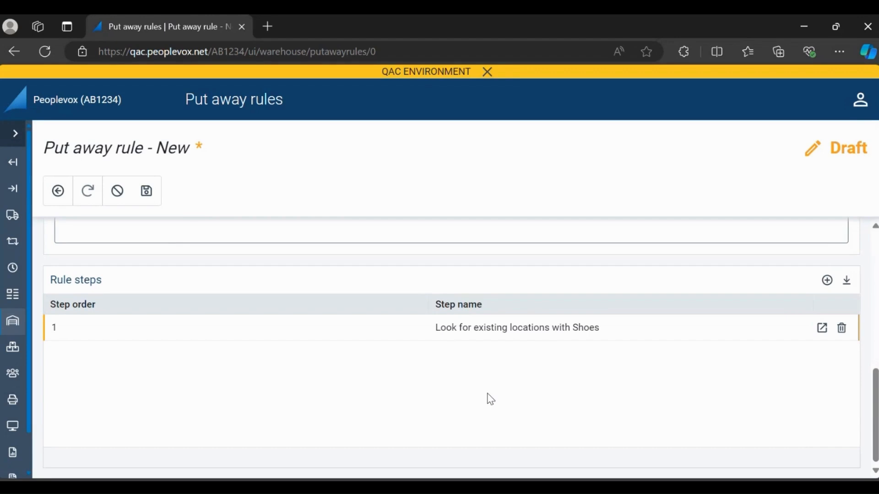
{"action": "left_click", "coordinate": [827, 280]}
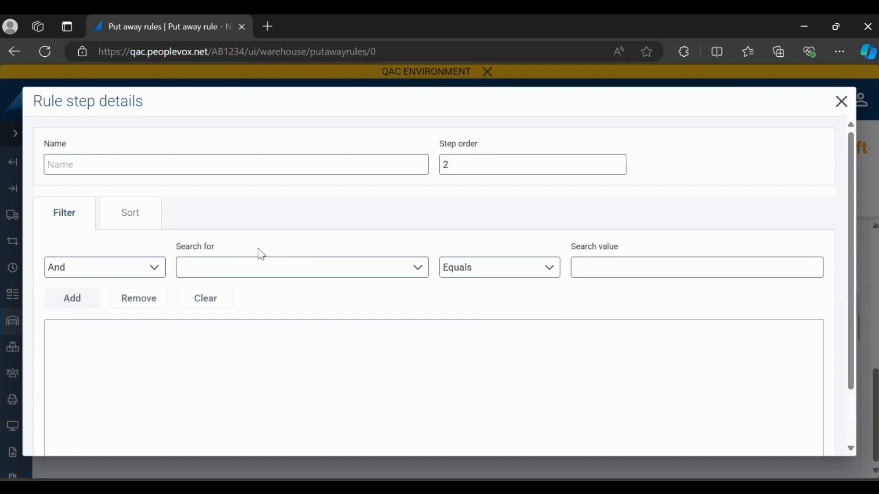
{"action": "left_click", "coordinate": [239, 163]}
{"action": "type", "text": "Loca"}
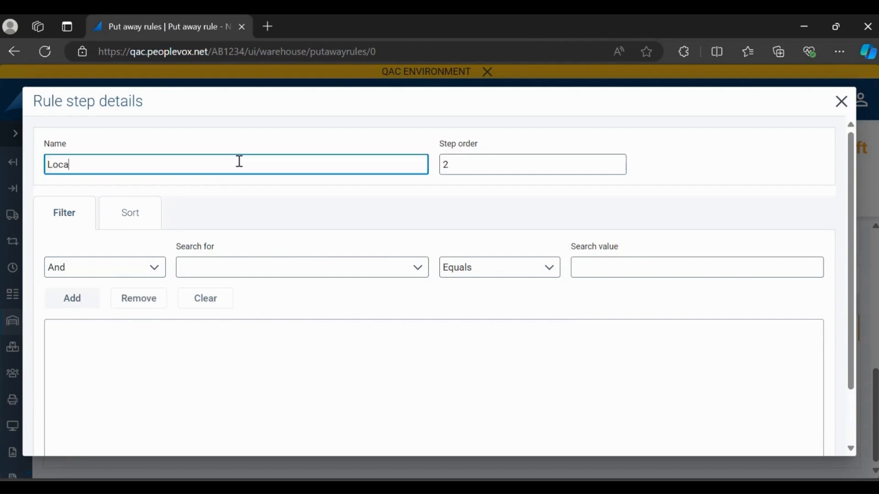
{"action": "type", "text": "tion is empty"}
Step: Add the filter condition "Location is empty" is True to the second rule step and save it
{"action": "left_click", "coordinate": [212, 266]}
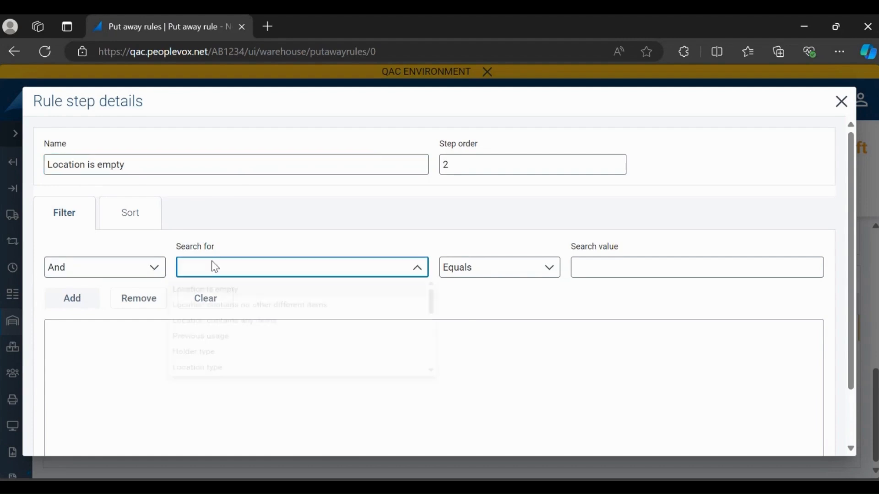
{"action": "left_click", "coordinate": [262, 298]}
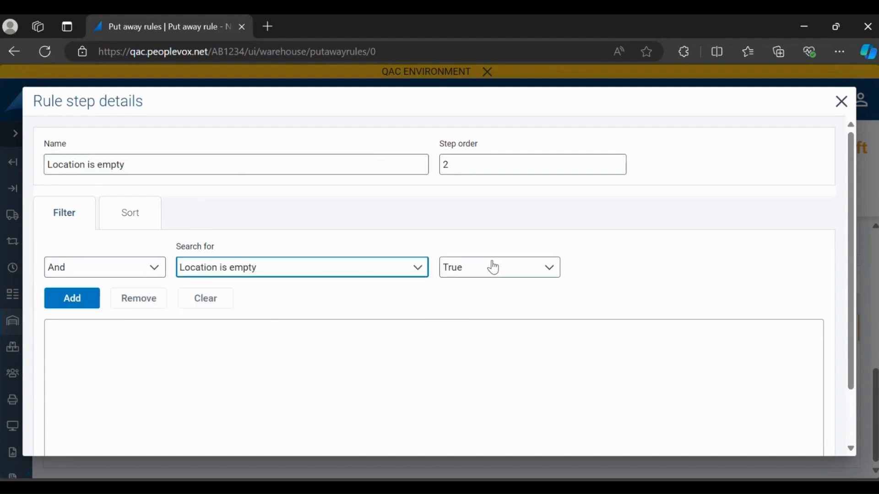
{"action": "left_click", "coordinate": [65, 298]}
{"action": "scroll", "coordinate": [526, 304], "scroll_direction": "down", "scroll_amount": 2}
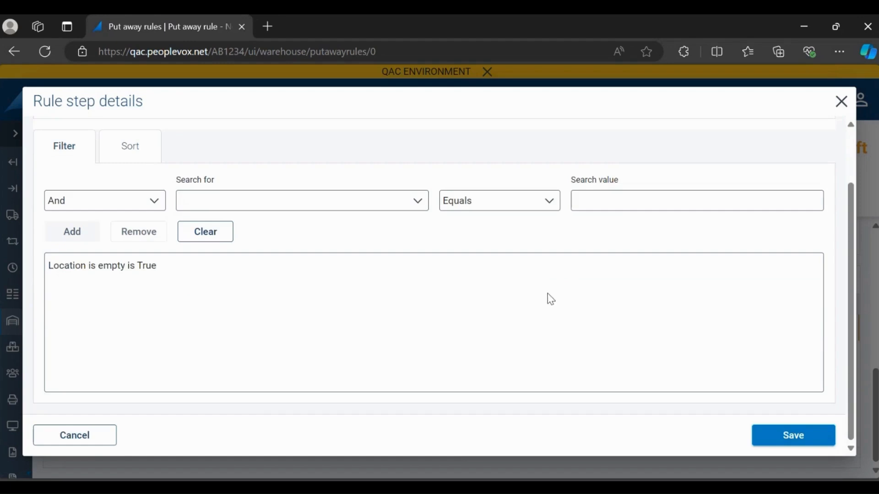
{"action": "left_click", "coordinate": [815, 437]}
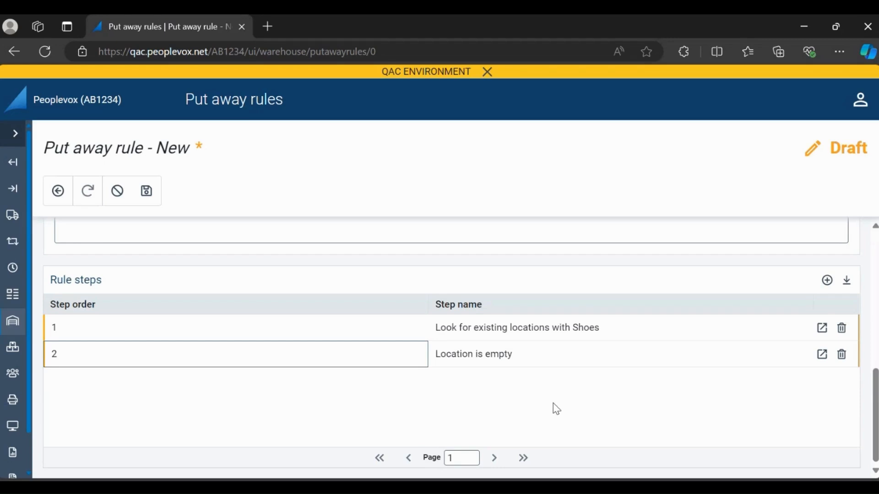
Step: Add a third rule step to the put away rule and name it "Zone B"
{"action": "left_click", "coordinate": [832, 281]}
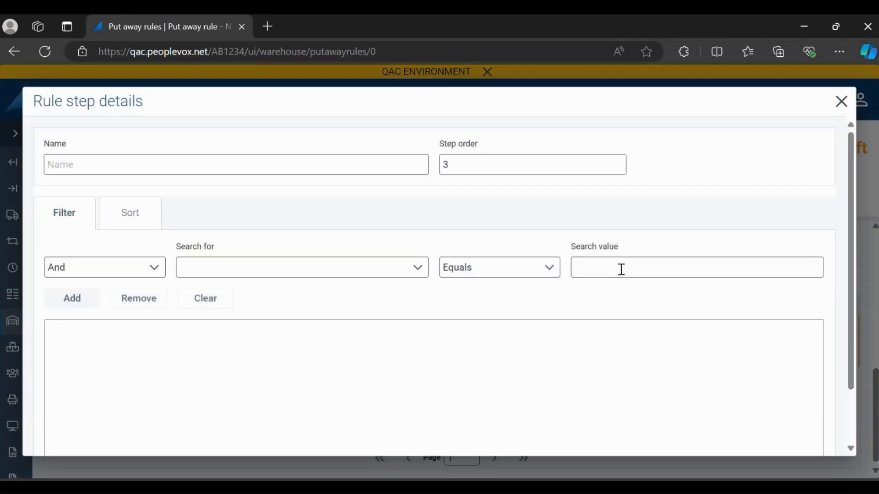
{"action": "left_click", "coordinate": [355, 169]}
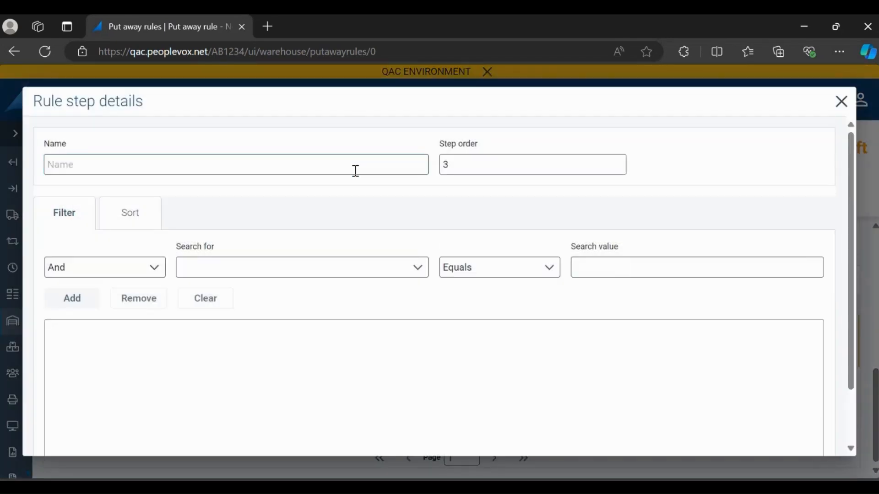
{"action": "type", "text": "Zone"}
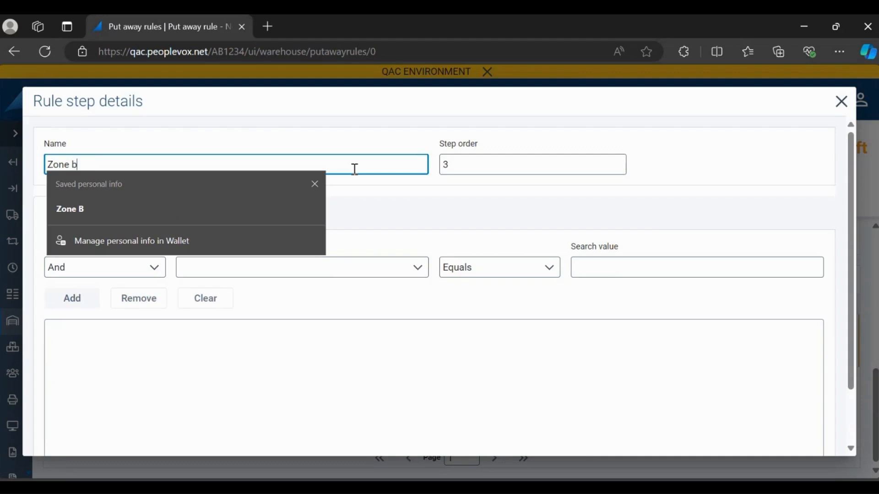
{"action": "key", "text": "Tab"}
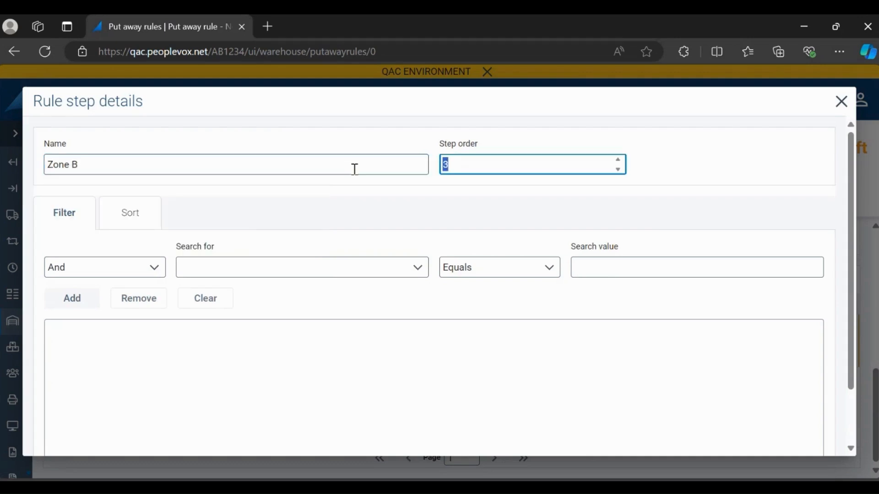
Step: Add the filter condition Zone name Equals "Zone B" to the third rule step
{"action": "left_click", "coordinate": [346, 208]}
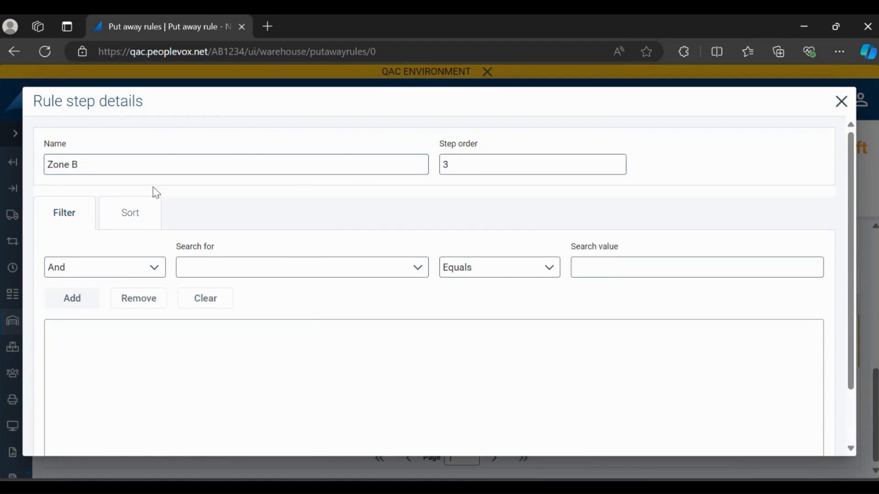
{"action": "left_click", "coordinate": [229, 268]}
{"action": "scroll", "coordinate": [238, 272], "scroll_direction": "down", "scroll_amount": 5}
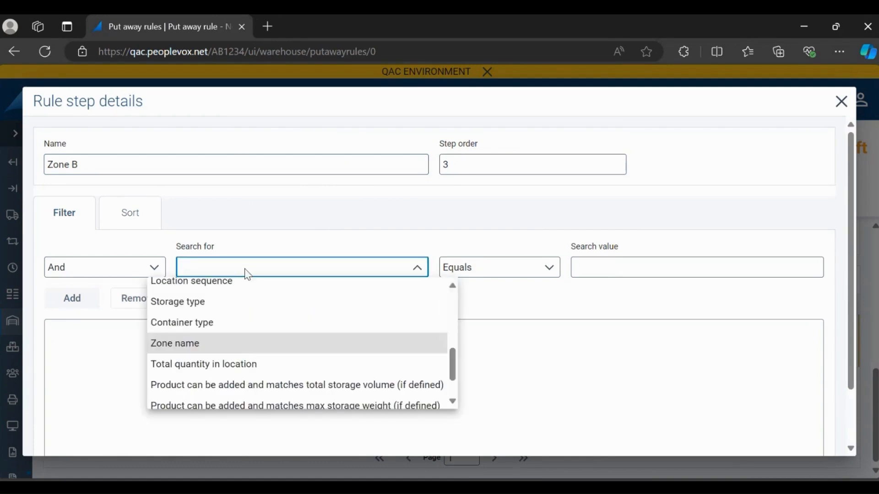
{"action": "left_click", "coordinate": [241, 348]}
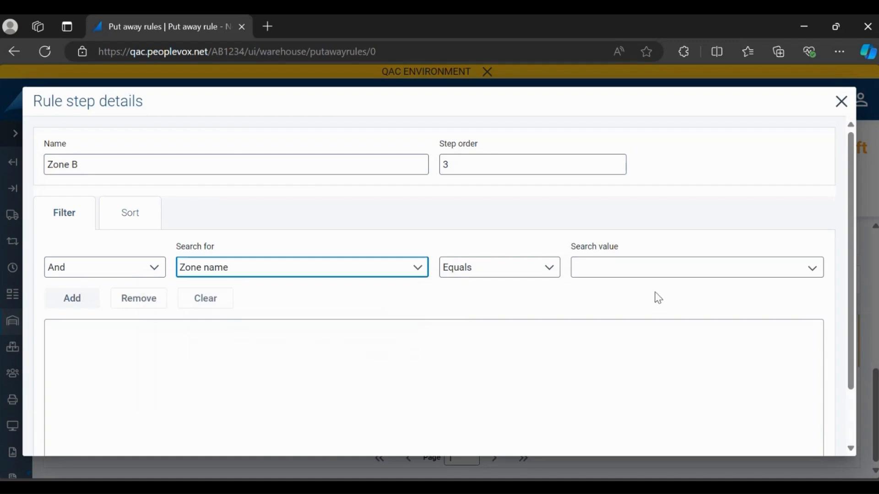
{"action": "left_click", "coordinate": [669, 265]}
{"action": "type", "text": "Zone B"}
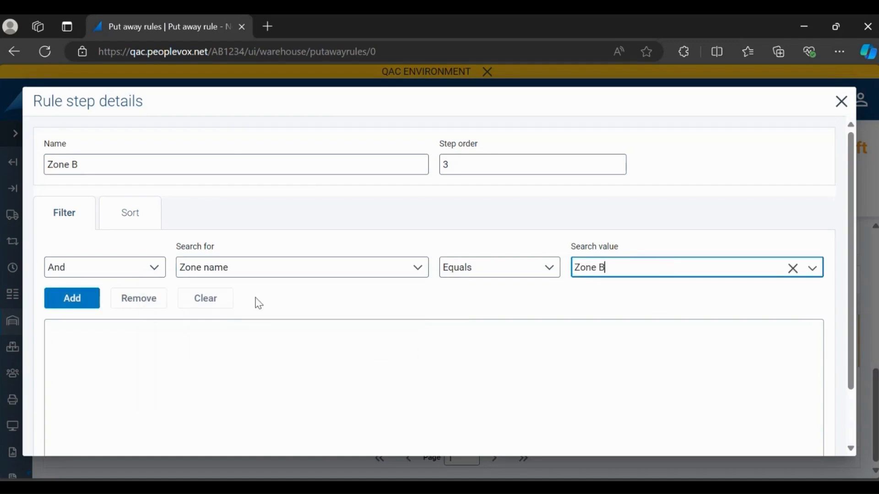
{"action": "left_click", "coordinate": [85, 305]}
Step: Add the condition And "Location contains any items" is True to the Zone B step and save the step
{"action": "left_click", "coordinate": [244, 267]}
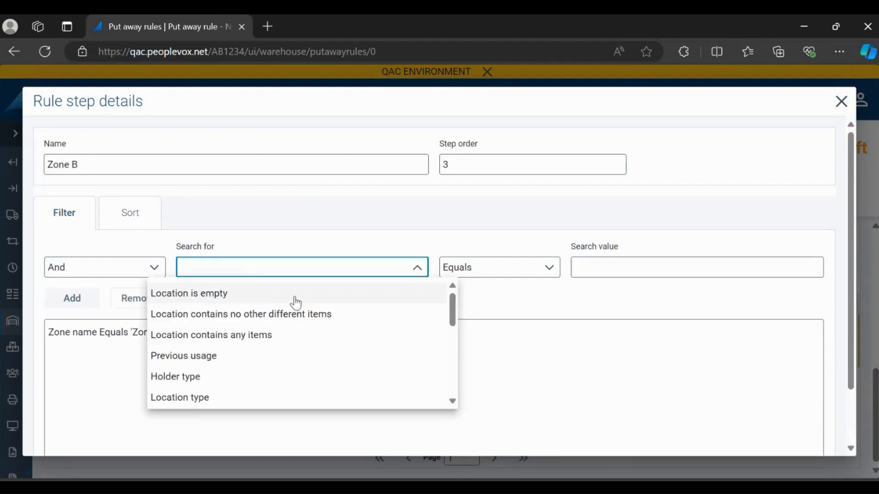
{"action": "left_click", "coordinate": [294, 339]}
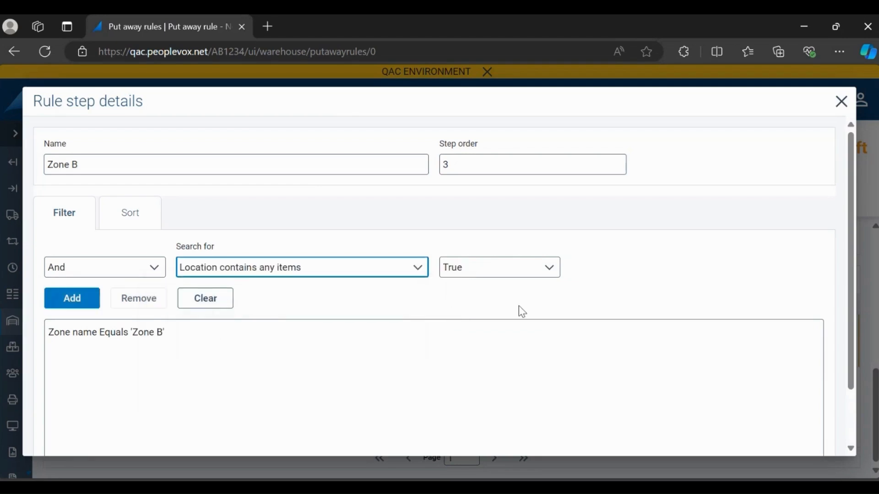
{"action": "left_click", "coordinate": [83, 304]}
{"action": "scroll", "coordinate": [659, 312], "scroll_direction": "down", "scroll_amount": 3}
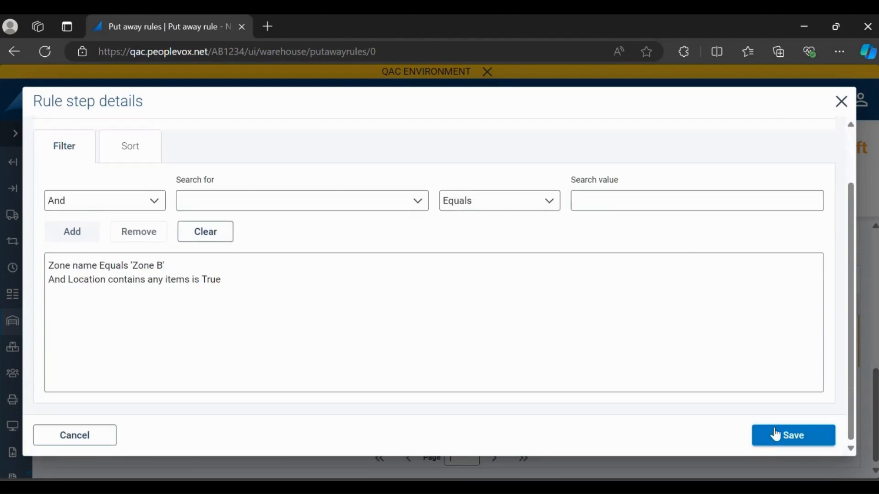
{"action": "left_click", "coordinate": [780, 443]}
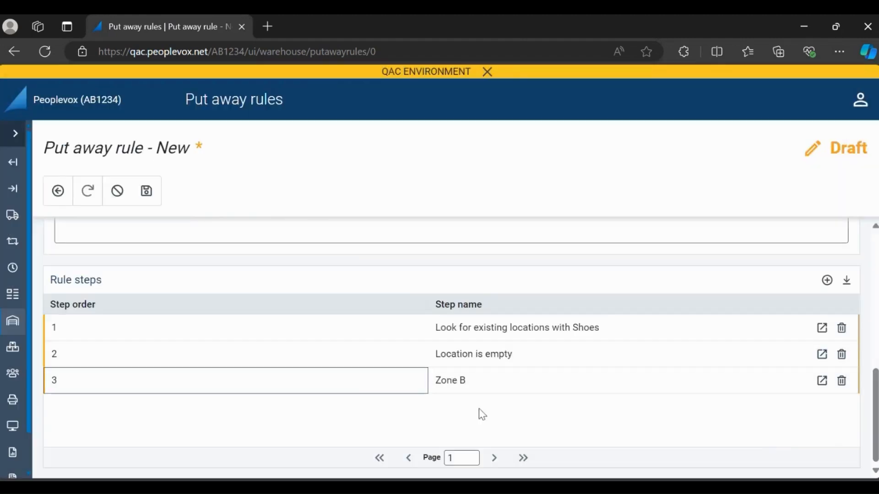
Step: Review the Shoes rule's details, conditions and steps, and open the sort settings of "Look for existing locations with Shoes"
{"action": "scroll", "coordinate": [334, 362], "scroll_direction": "up", "scroll_amount": 5}
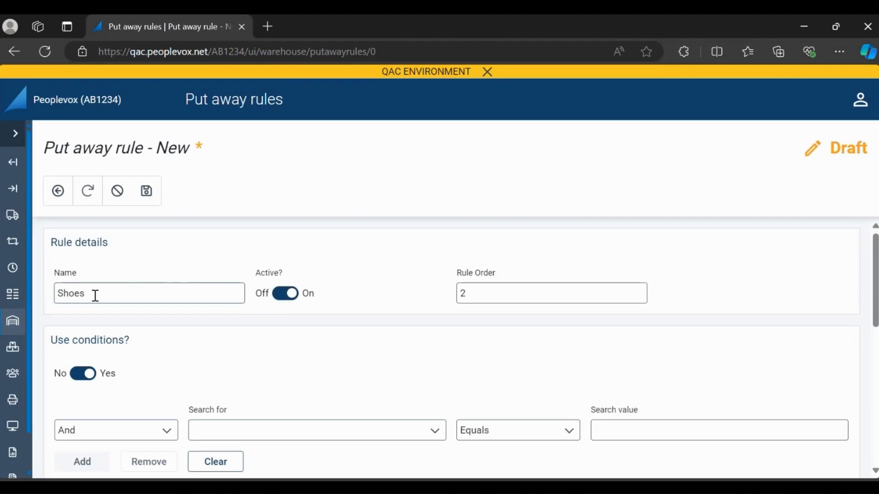
{"action": "scroll", "coordinate": [167, 325], "scroll_direction": "down", "scroll_amount": 2}
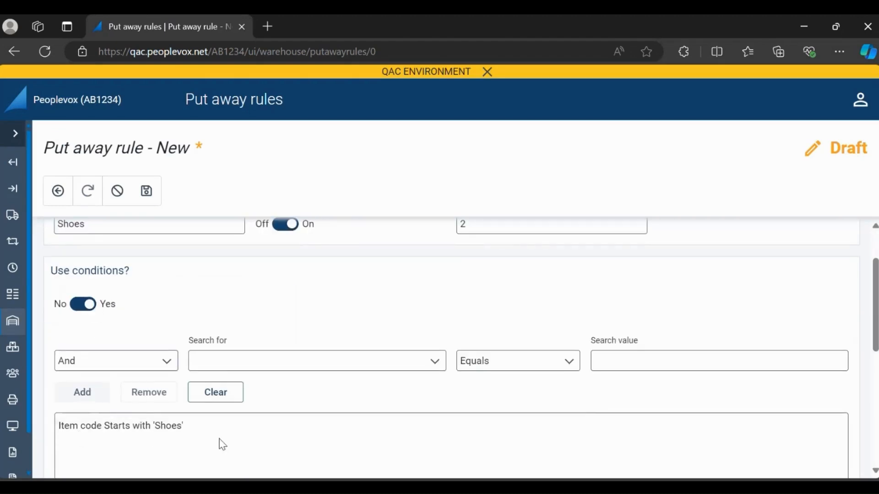
{"action": "scroll", "coordinate": [223, 430], "scroll_direction": "down", "scroll_amount": 6}
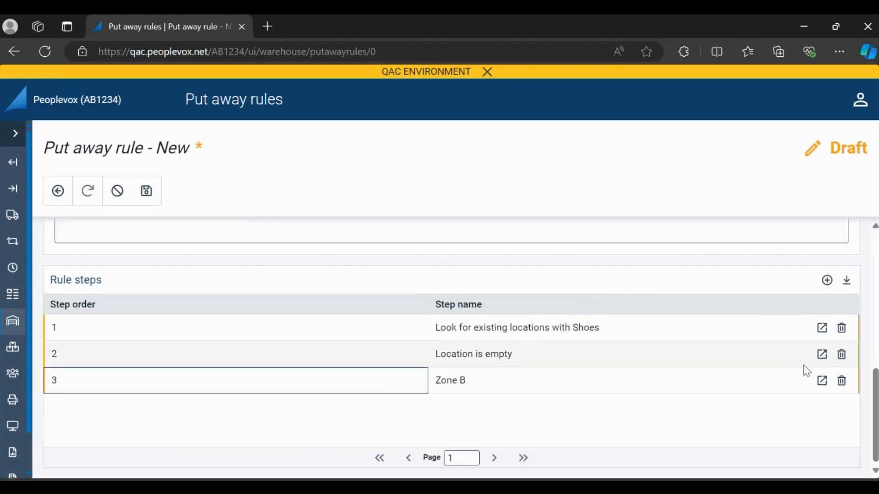
{"action": "left_click", "coordinate": [822, 328]}
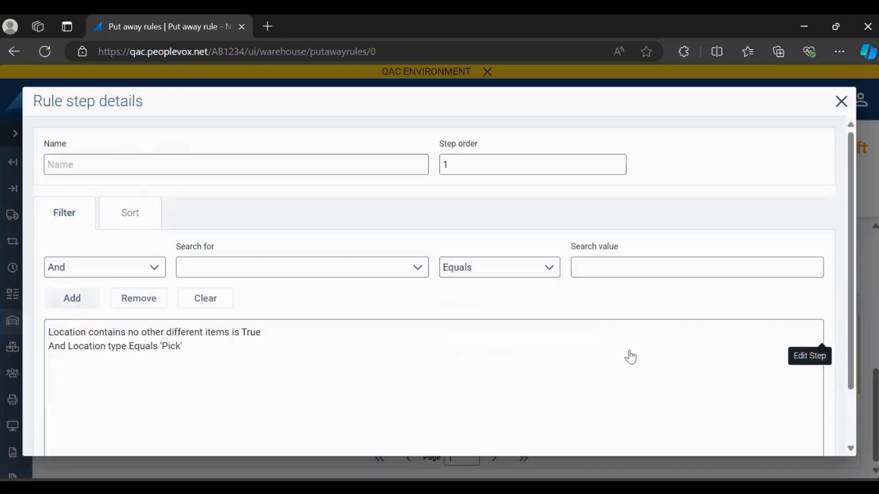
{"action": "left_click", "coordinate": [128, 217]}
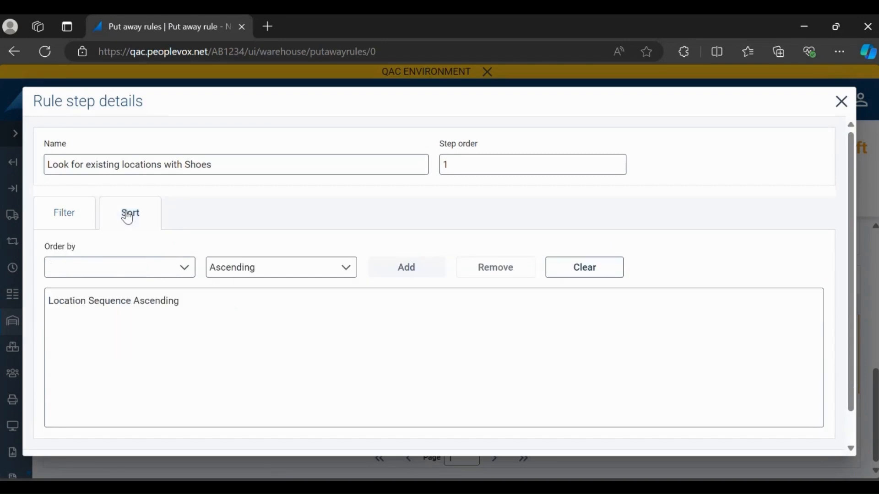
Step: Replace the first rule step's sort order with Location IP sequence Descending and save the step
{"action": "left_click", "coordinate": [149, 270]}
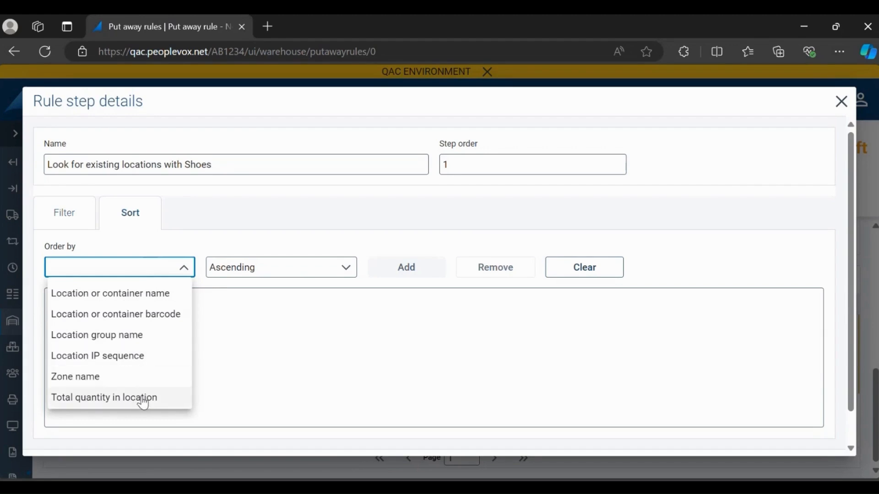
{"action": "left_click", "coordinate": [133, 356]}
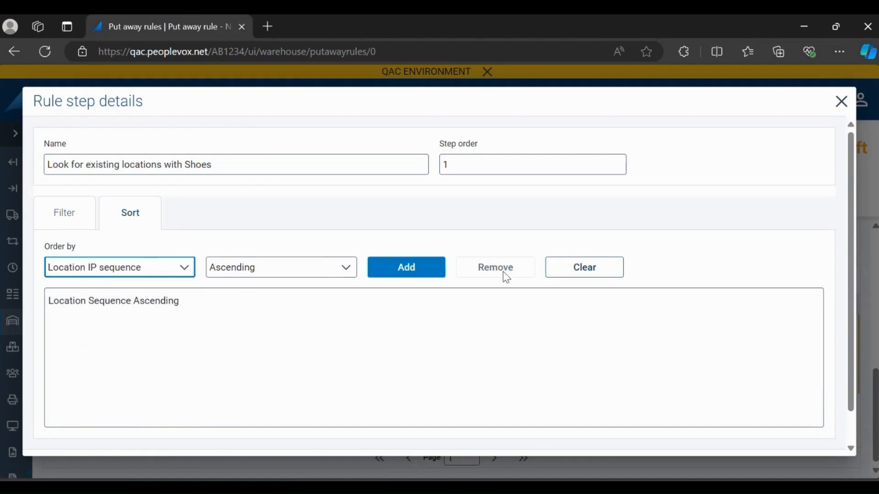
{"action": "left_click", "coordinate": [572, 276]}
{"action": "left_click", "coordinate": [241, 266]}
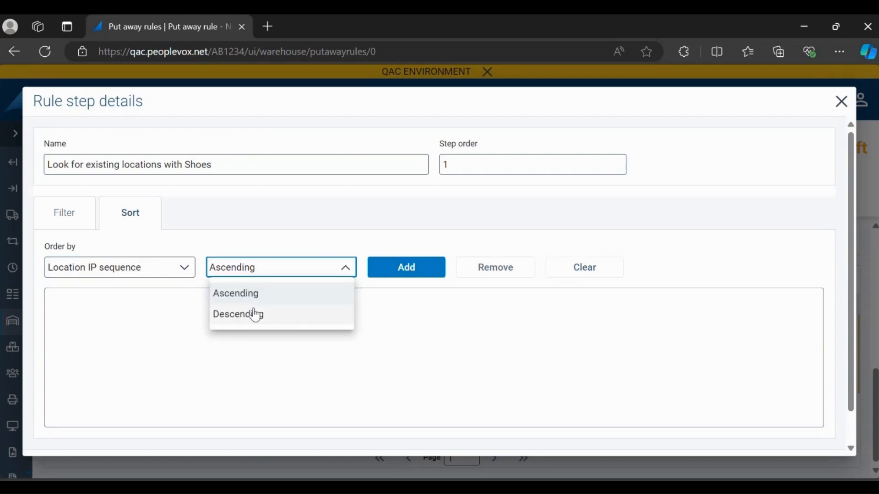
{"action": "left_click", "coordinate": [255, 314]}
{"action": "left_click", "coordinate": [413, 275]}
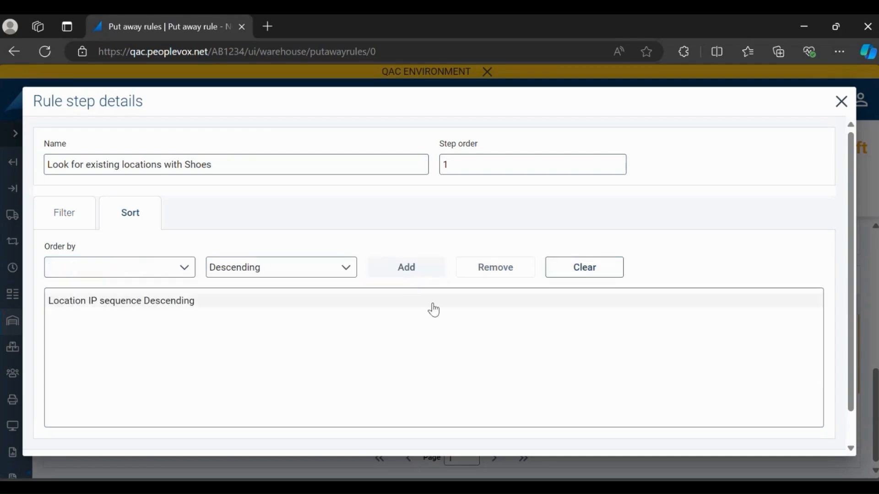
{"action": "scroll", "coordinate": [433, 310], "scroll_direction": "down", "scroll_amount": 2}
{"action": "left_click", "coordinate": [819, 441]}
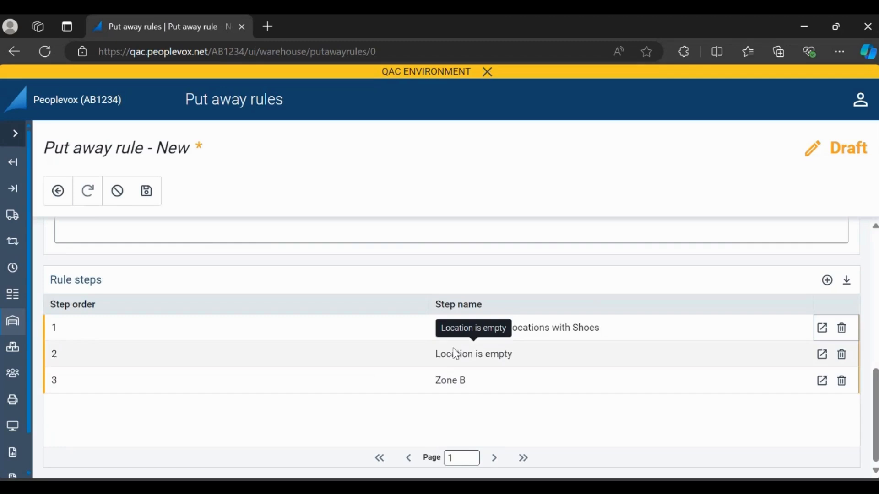
Step: Save the Shoes put away rule and return to the list of put away rules to check its entry
{"action": "scroll", "coordinate": [455, 353], "scroll_direction": "up", "scroll_amount": 5}
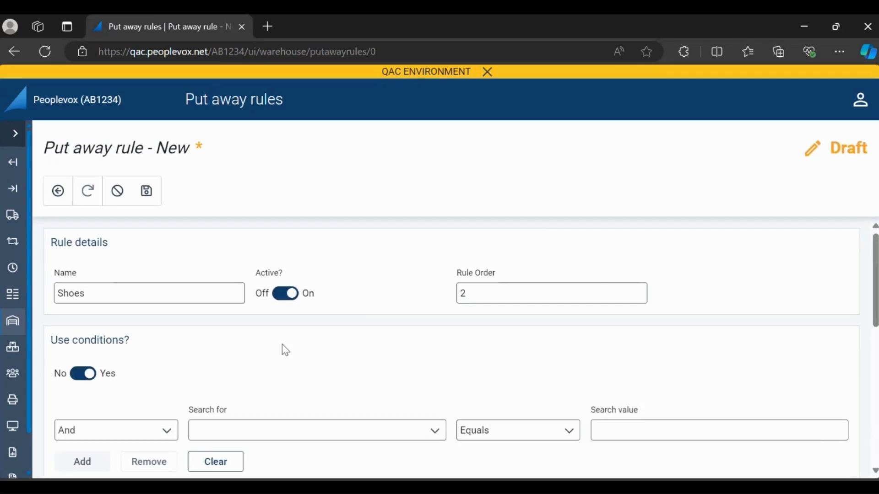
{"action": "left_click", "coordinate": [147, 191]}
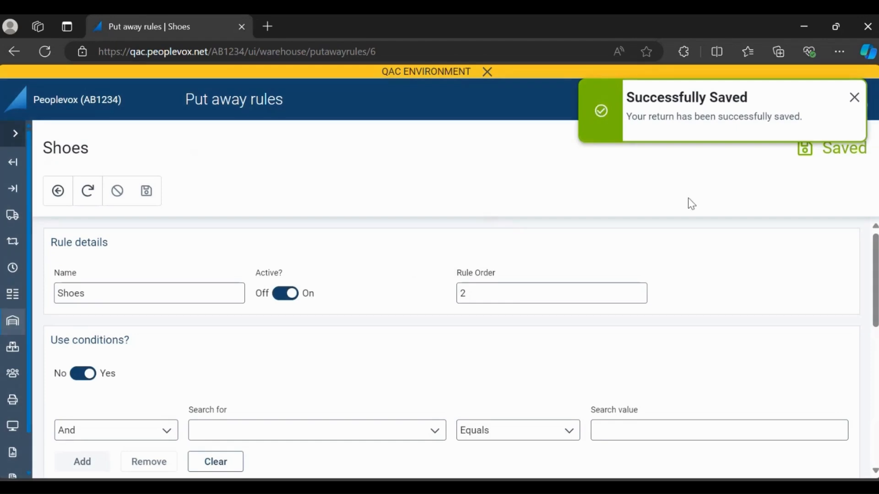
{"action": "left_click", "coordinate": [59, 192]}
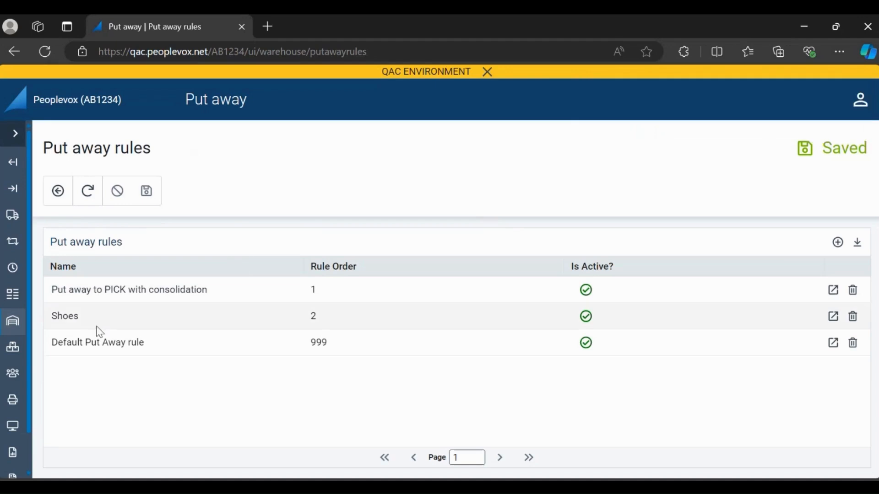
{"action": "double_click", "coordinate": [87, 320]}
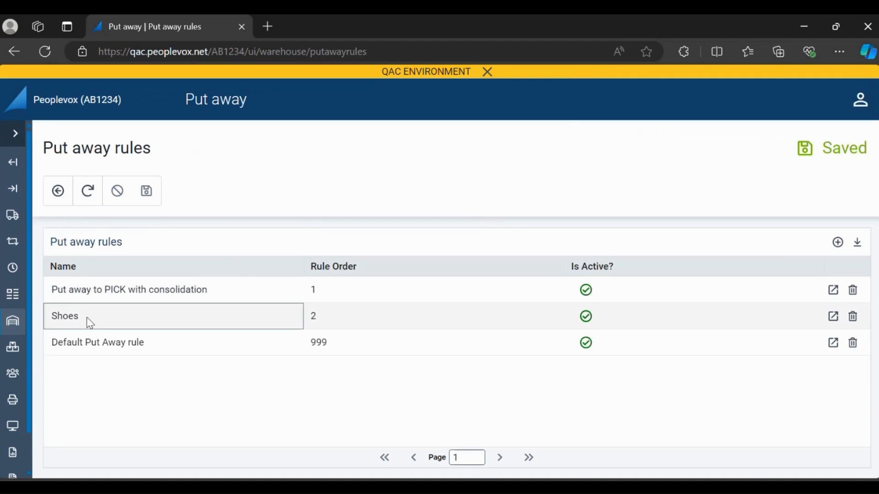
{"action": "left_click", "coordinate": [93, 372]}
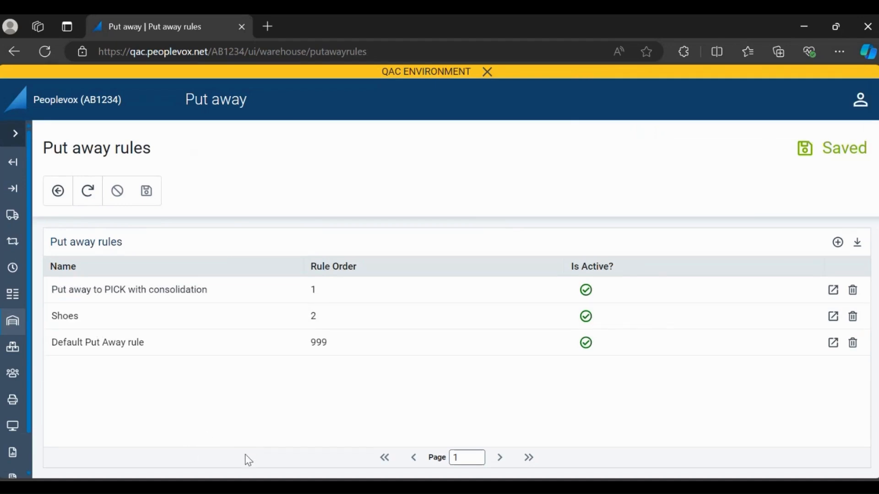